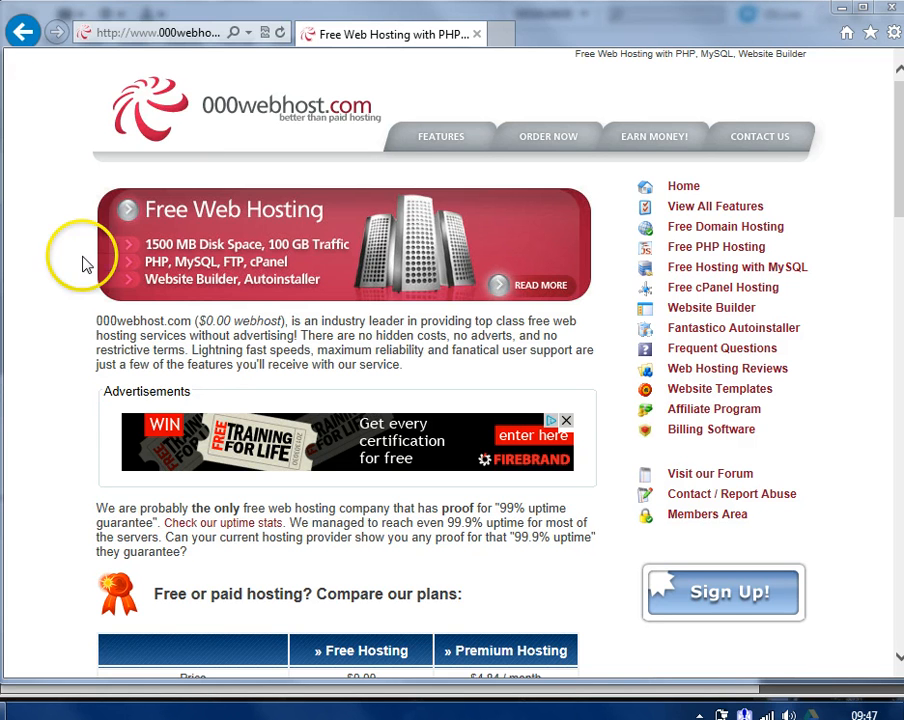
Go to the 000webhost homepage and look over its hosting plans
left_click(177, 38)
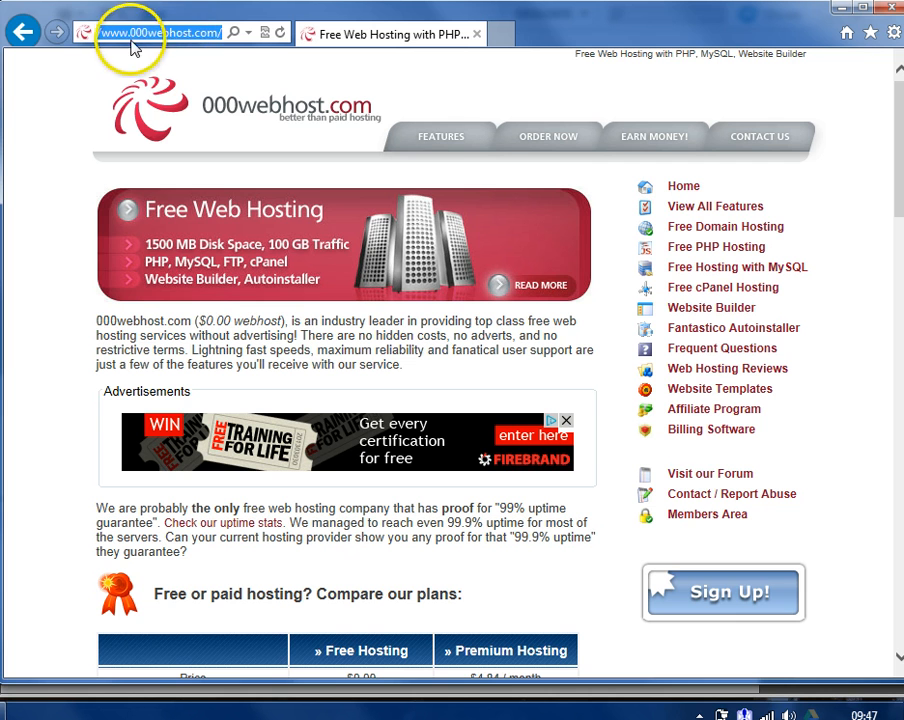
left_click(410, 334)
scroll(410, 334, "down", 1)
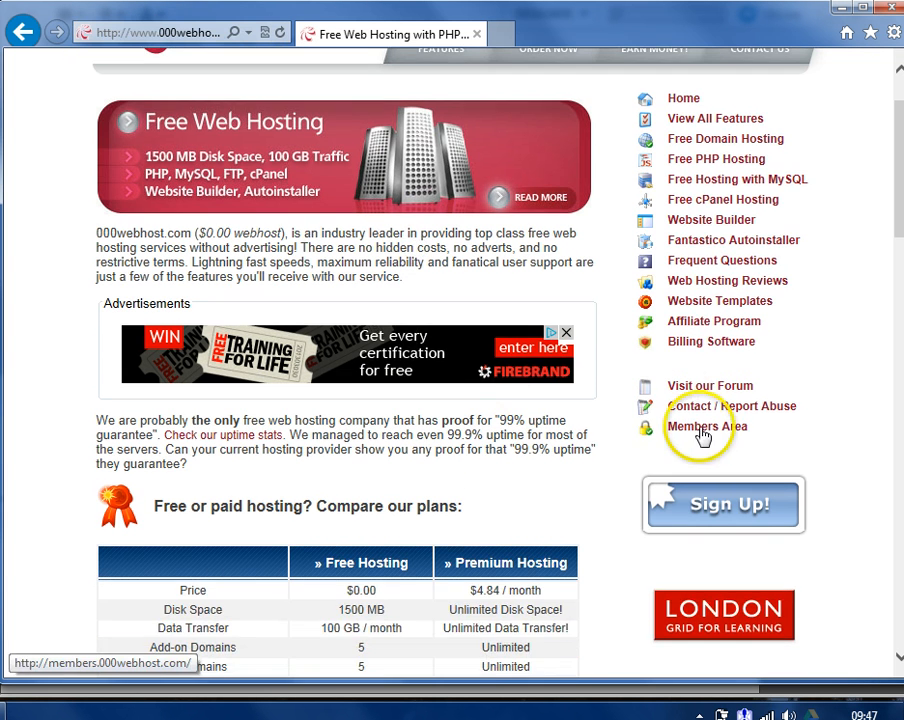
scroll(557, 340, "down", 11)
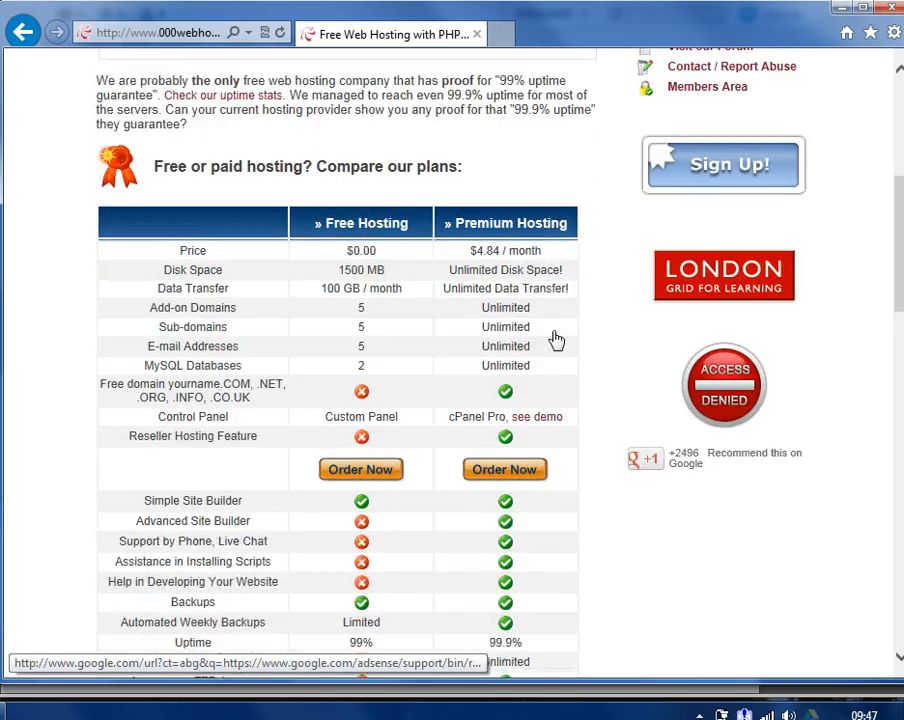
scroll(557, 340, "up", 3)
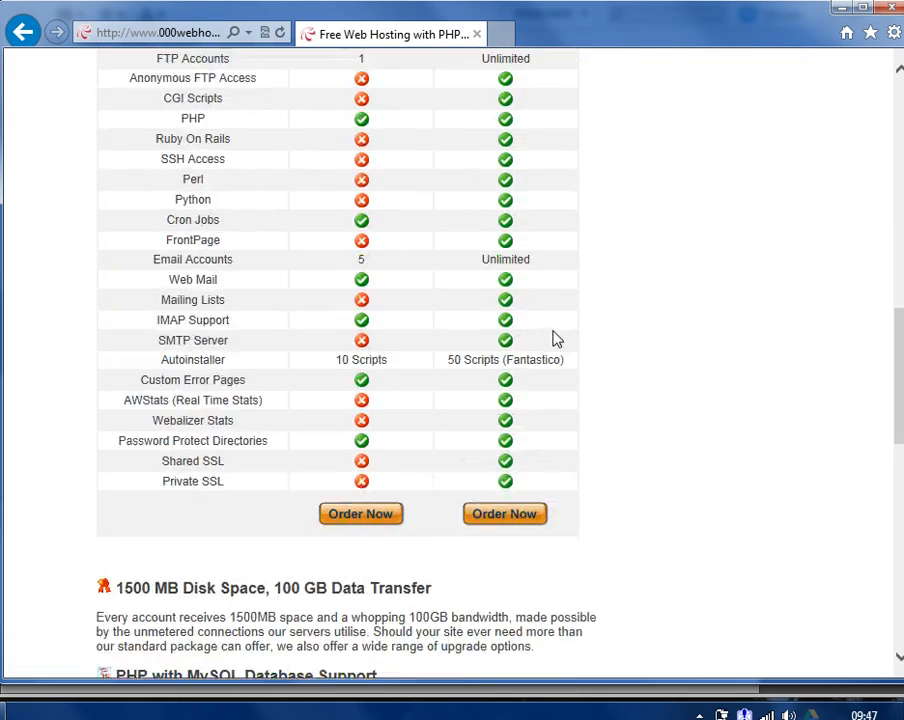
scroll(557, 340, "up", 3)
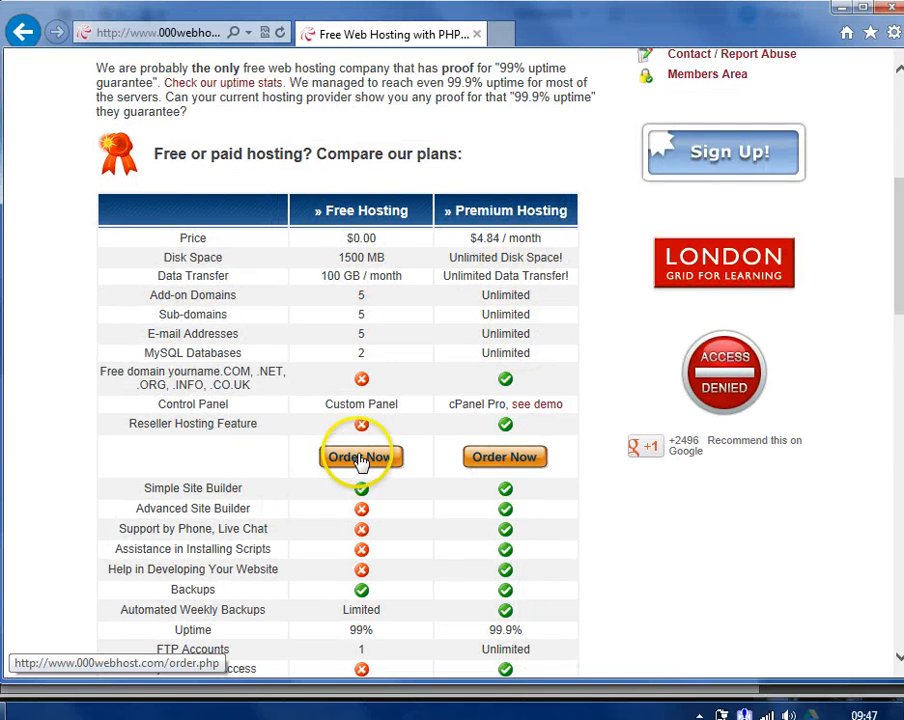
Order free hosting on the subdomain ictexample.freeiz.com and fill in the account details
left_click(360, 457)
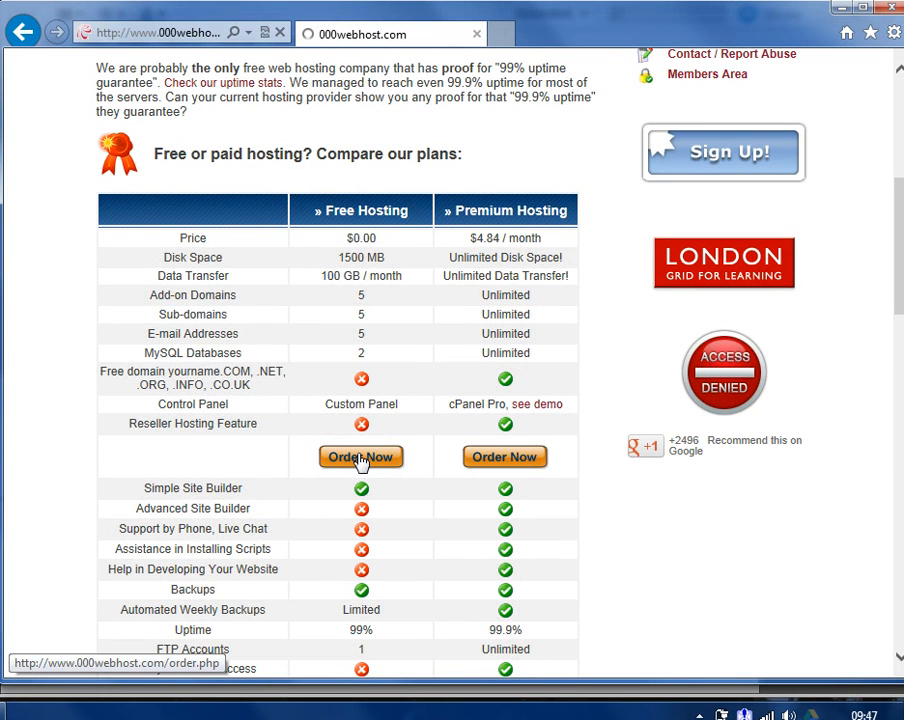
left_click(360, 460)
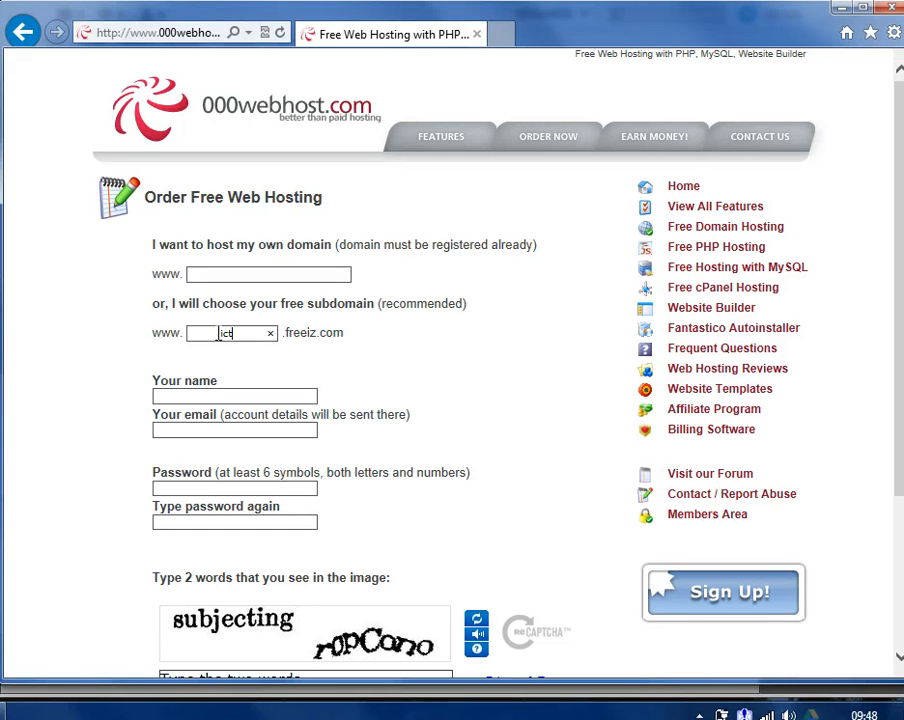
type("example")
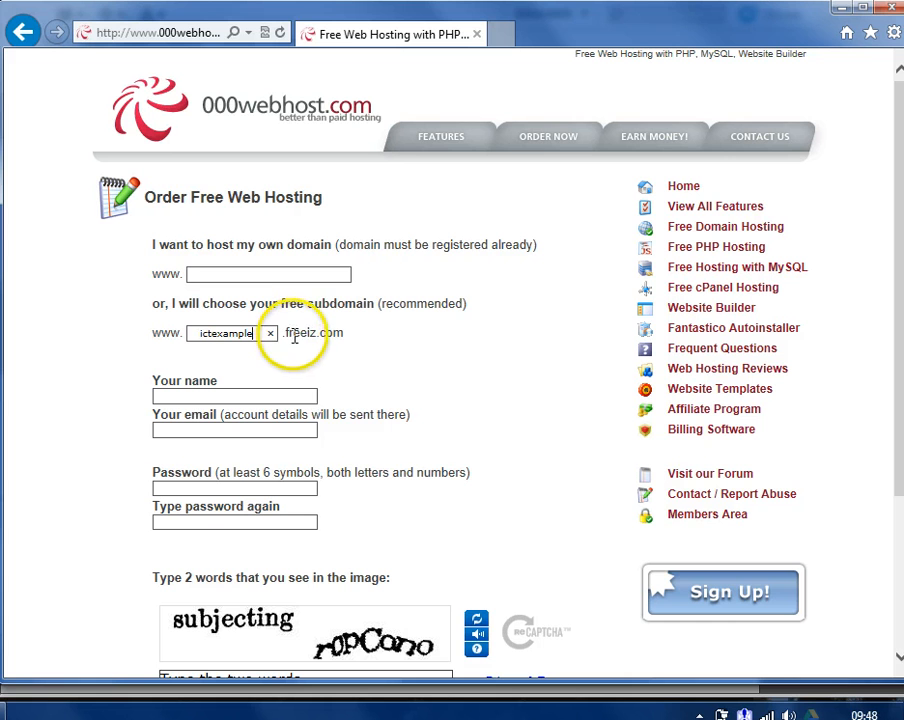
left_click(408, 303)
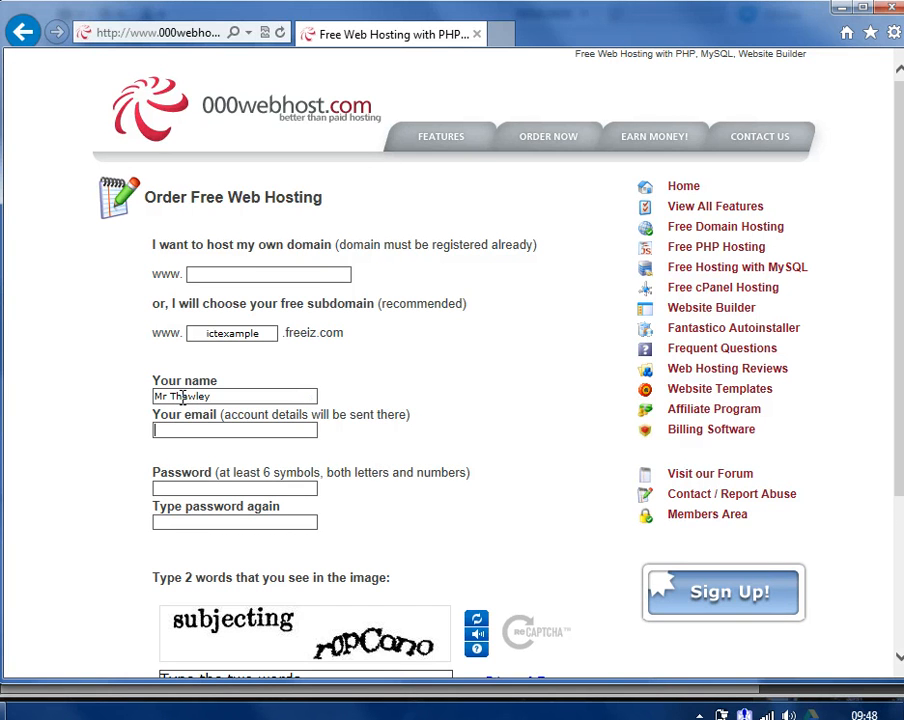
scroll(186, 468, "down", 3)
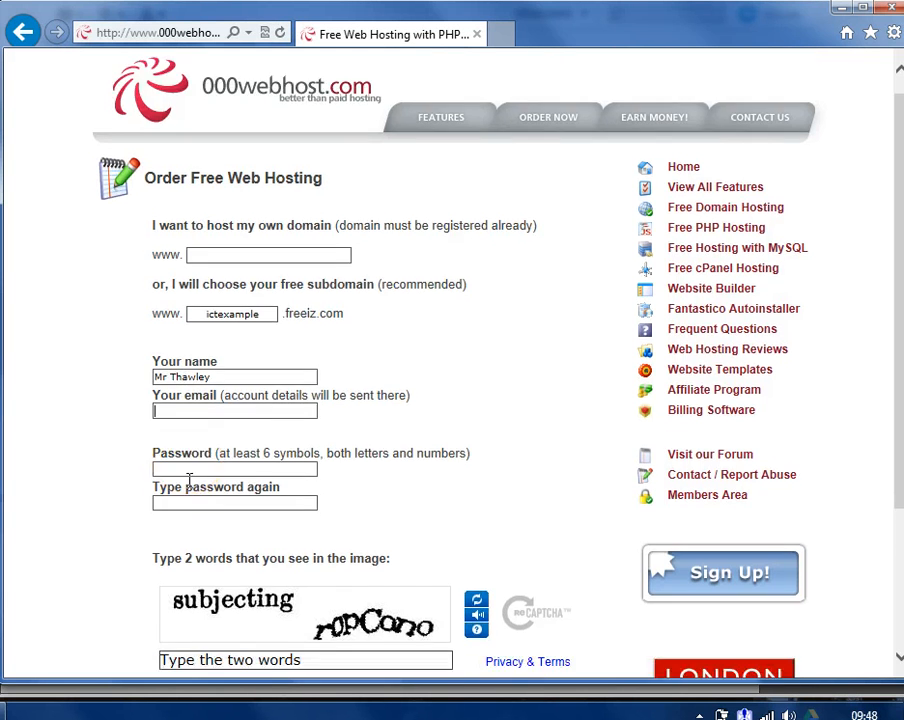
scroll(188, 478, "up", 2)
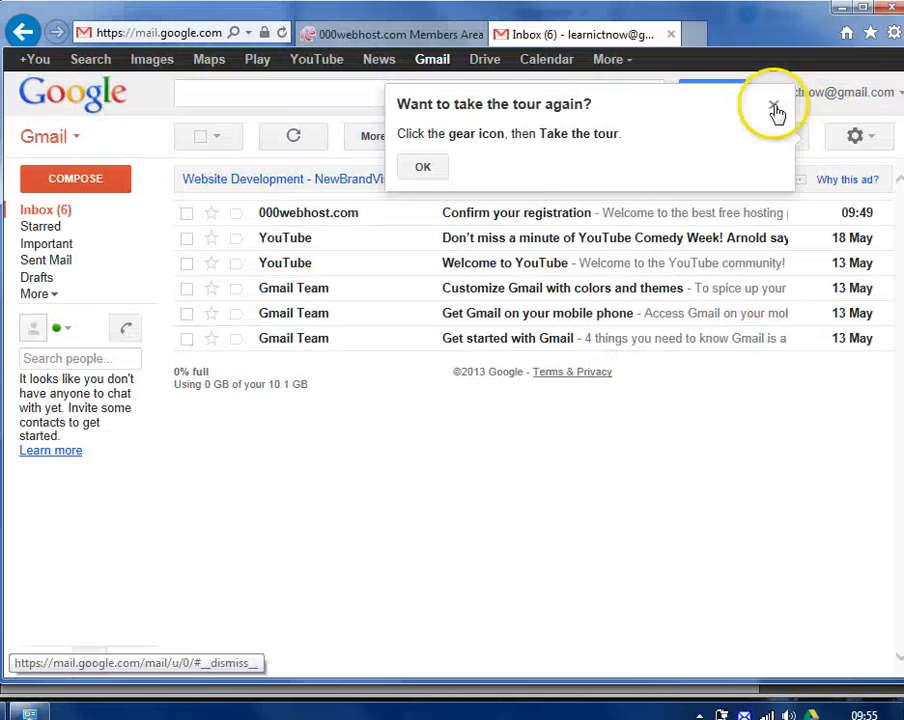
Dismiss the Gmail tour and follow the link in 000webhost's 'Confirm your registration' email
left_click(766, 110)
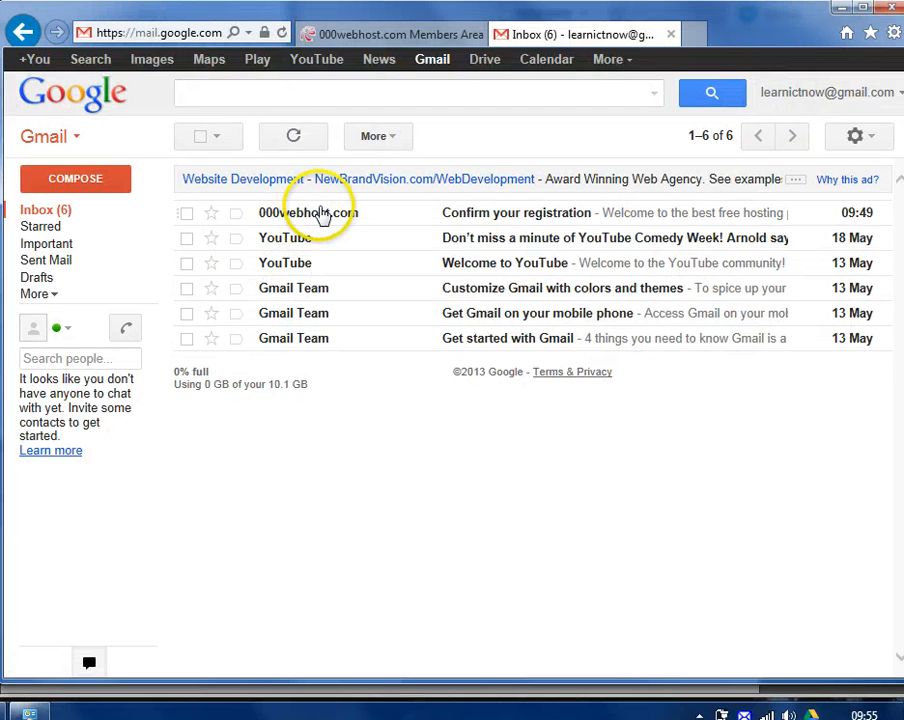
left_click(323, 218)
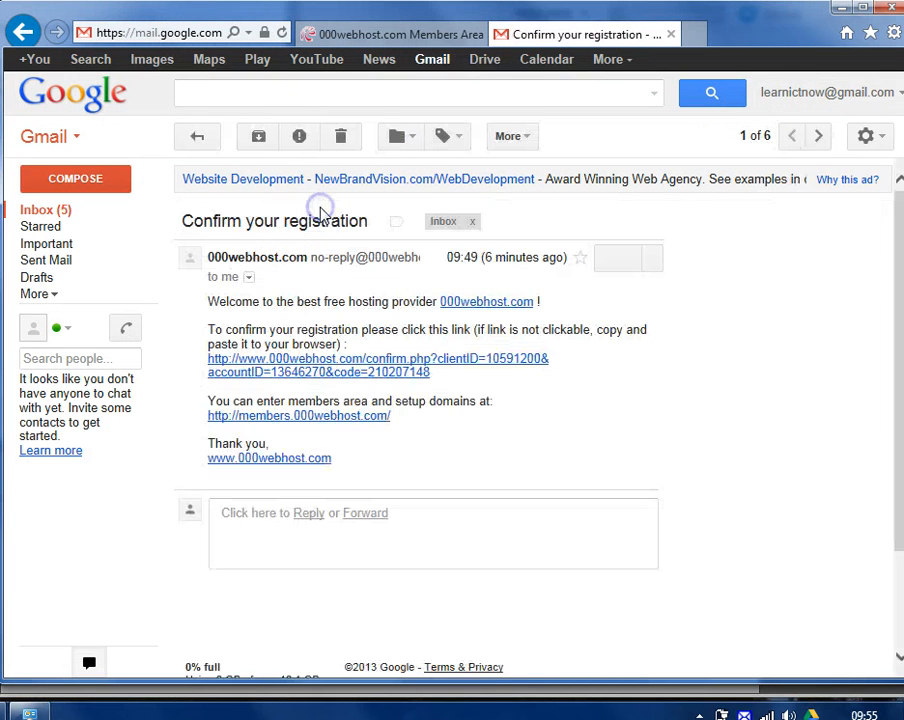
left_click(318, 362)
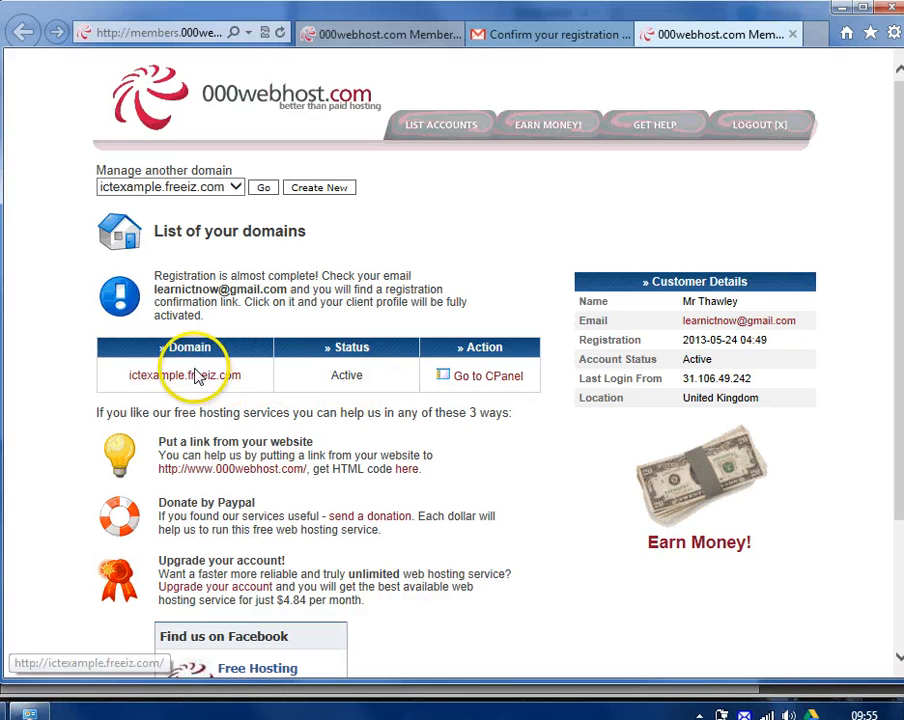
Visit ictexample.freeiz.com to see 'Your website is up and running!', then return to the domain list
left_click(168, 385)
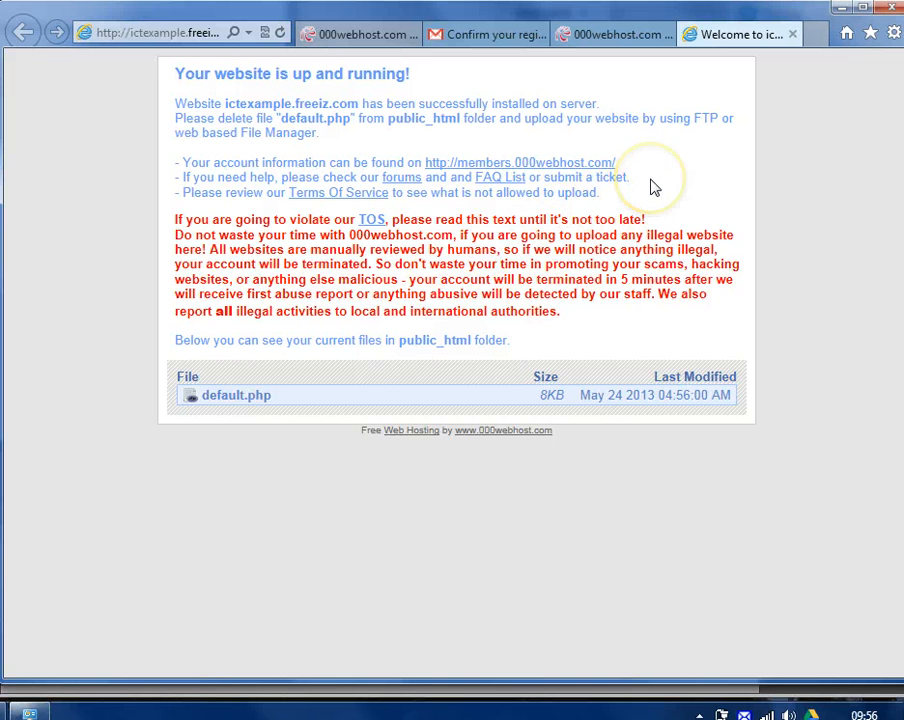
left_click(608, 42)
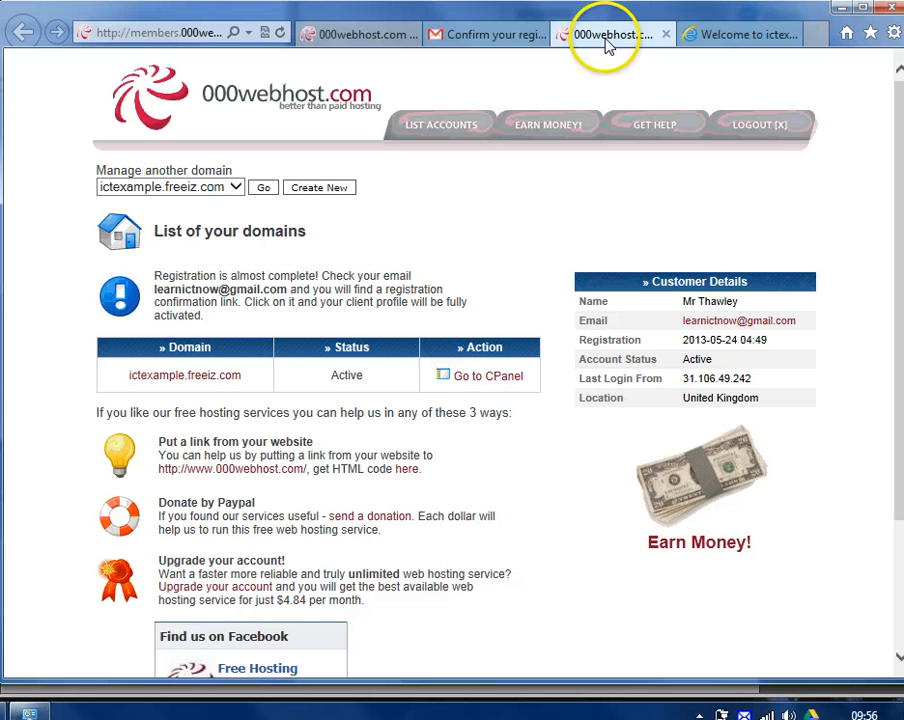
Open the control panel for ictexample.freeiz.com and scroll down to its Files tools
left_click(486, 380)
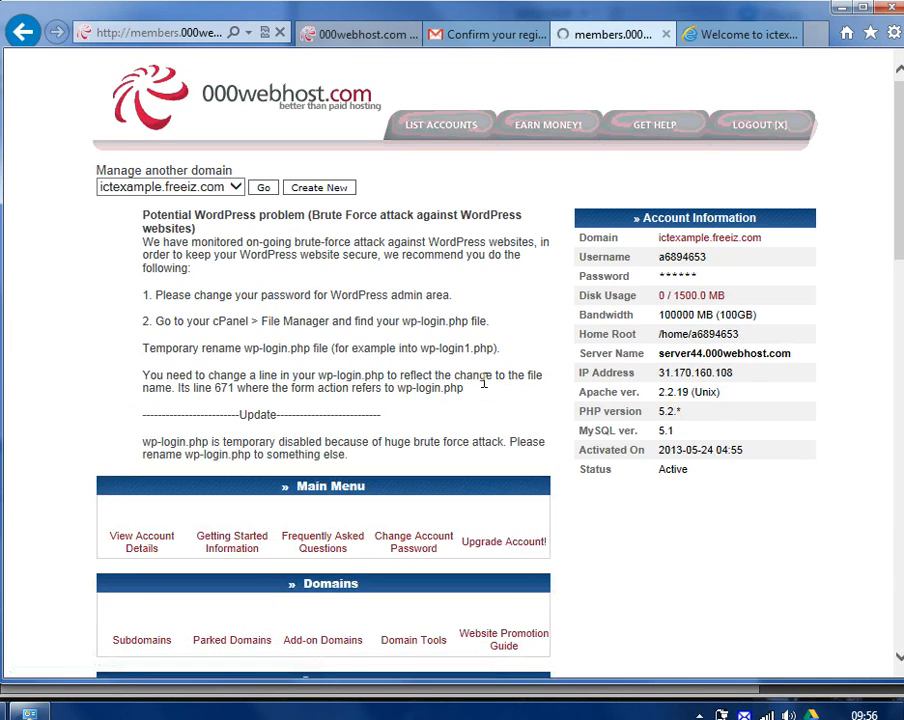
scroll(484, 381, "down", 4)
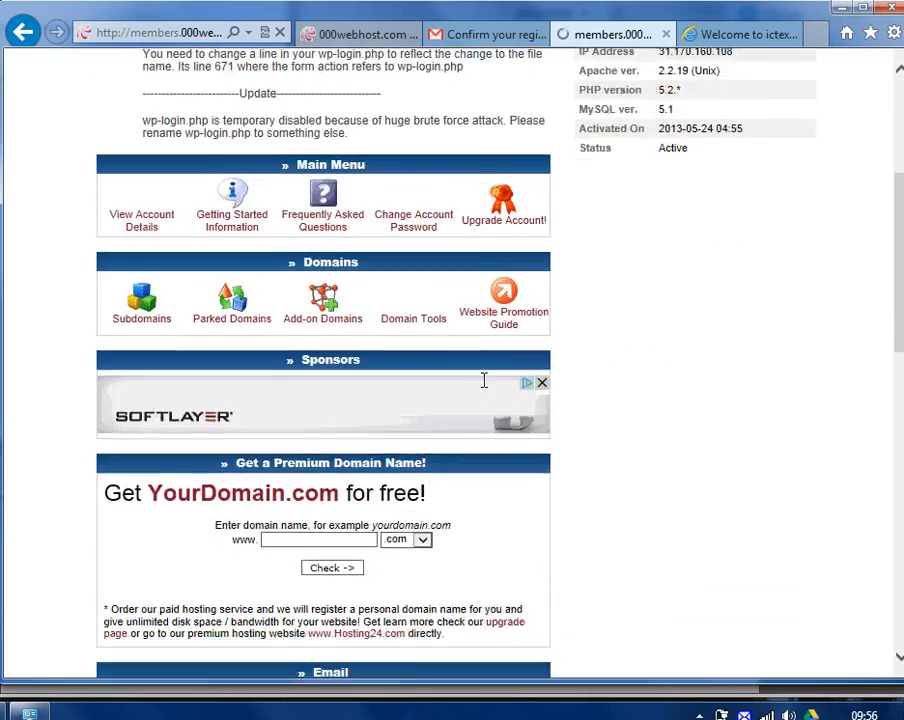
left_click(636, 327)
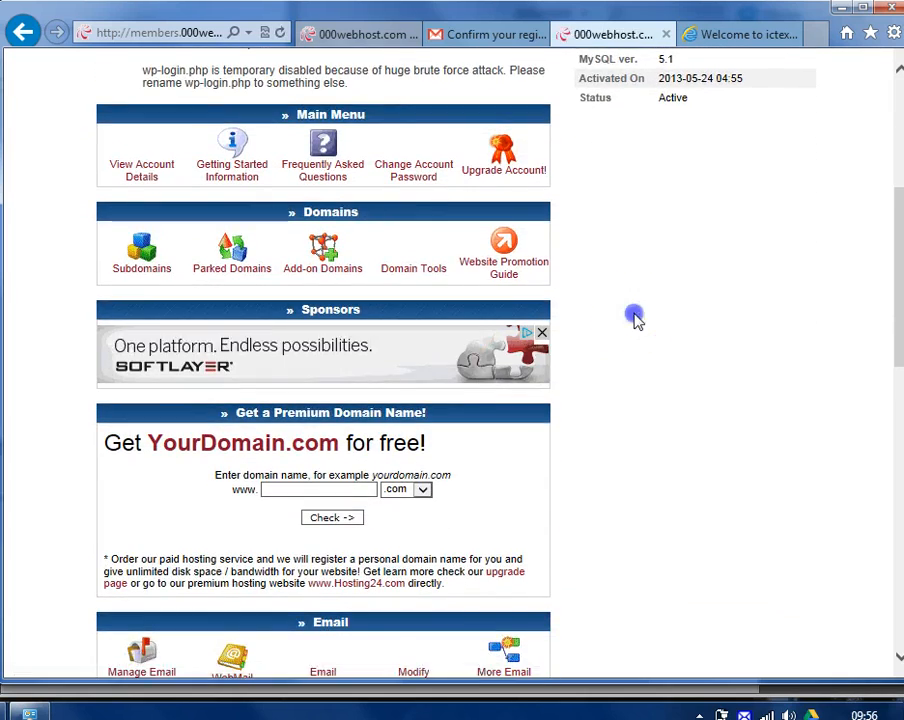
scroll(630, 316, "down", 4)
scroll(630, 318, "down", 3)
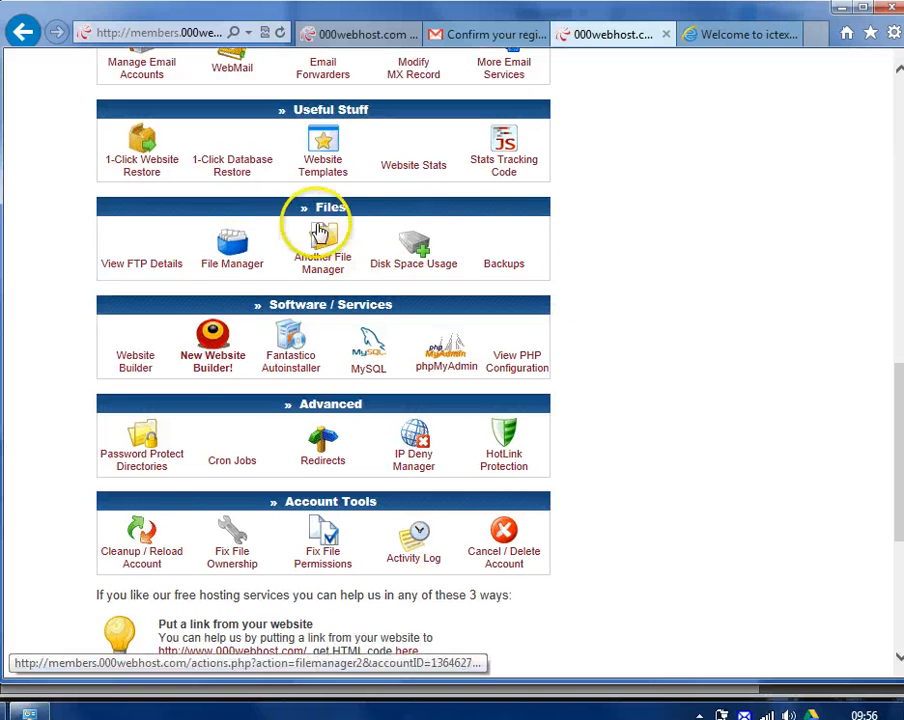
left_click(228, 250)
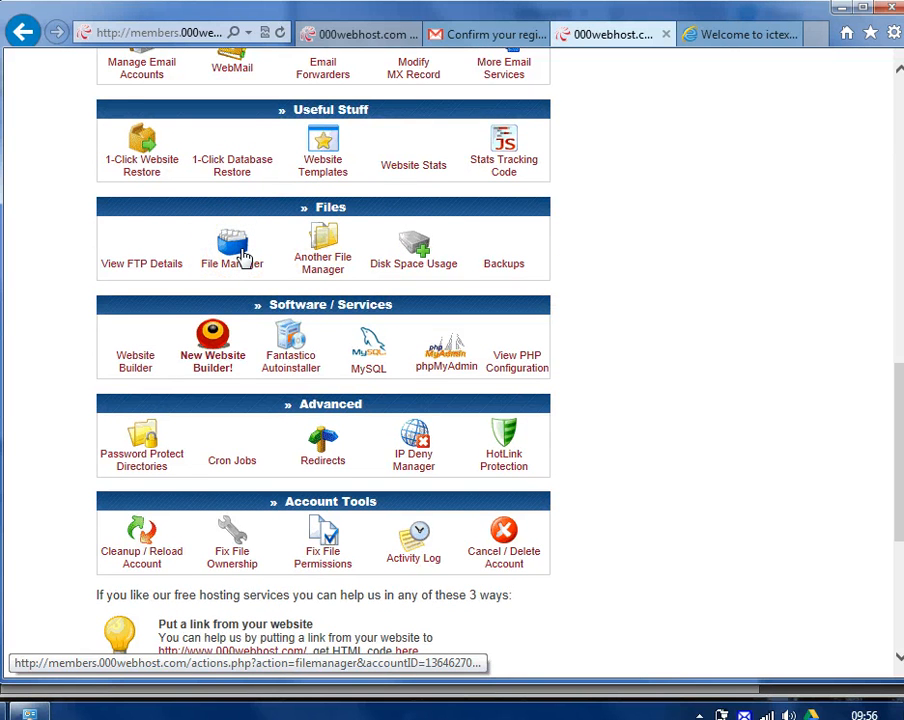
left_click(235, 252)
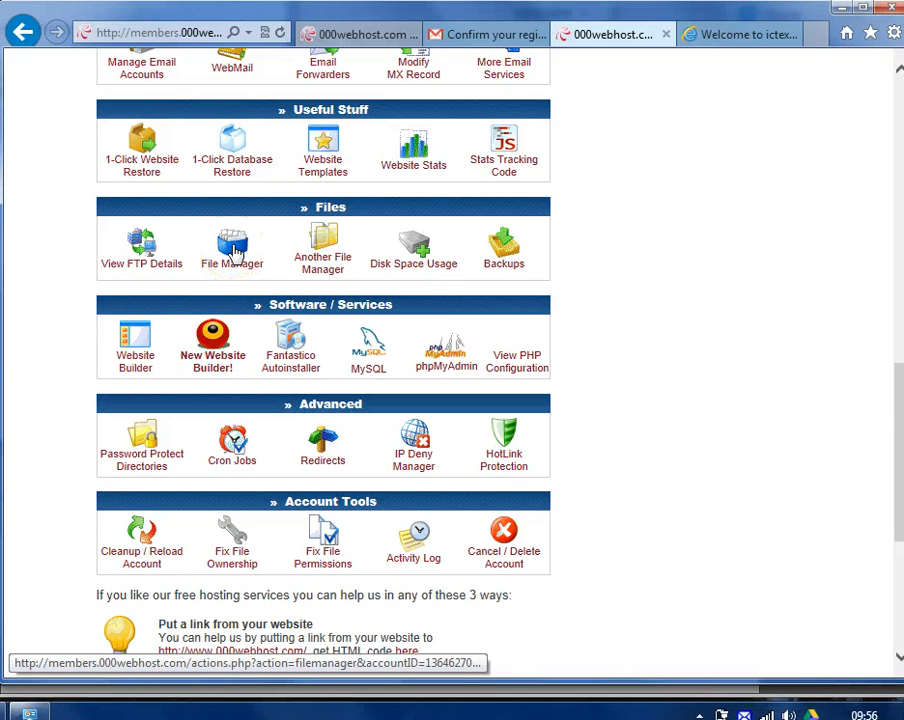
Show the FTP login and upload details and highlight the host name ictexample.freeiz.com
left_click(136, 244)
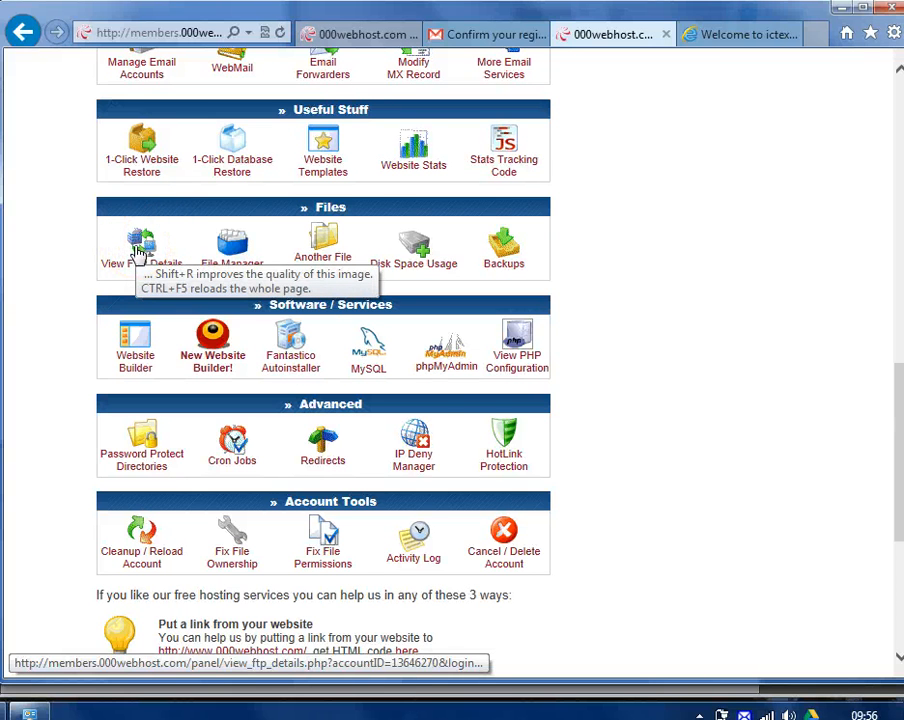
left_click(445, 365)
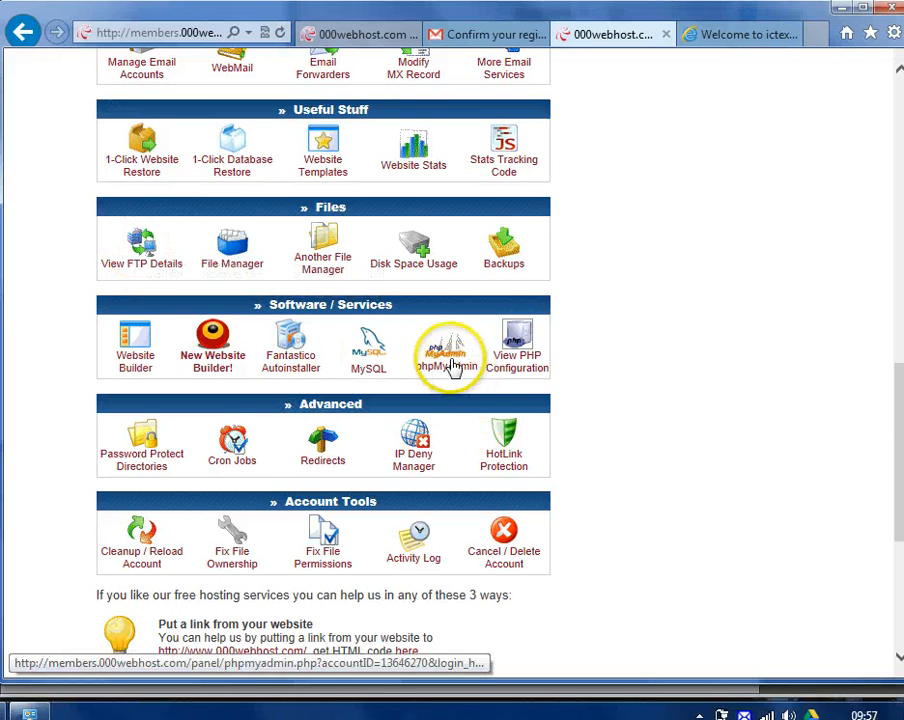
left_click(141, 248)
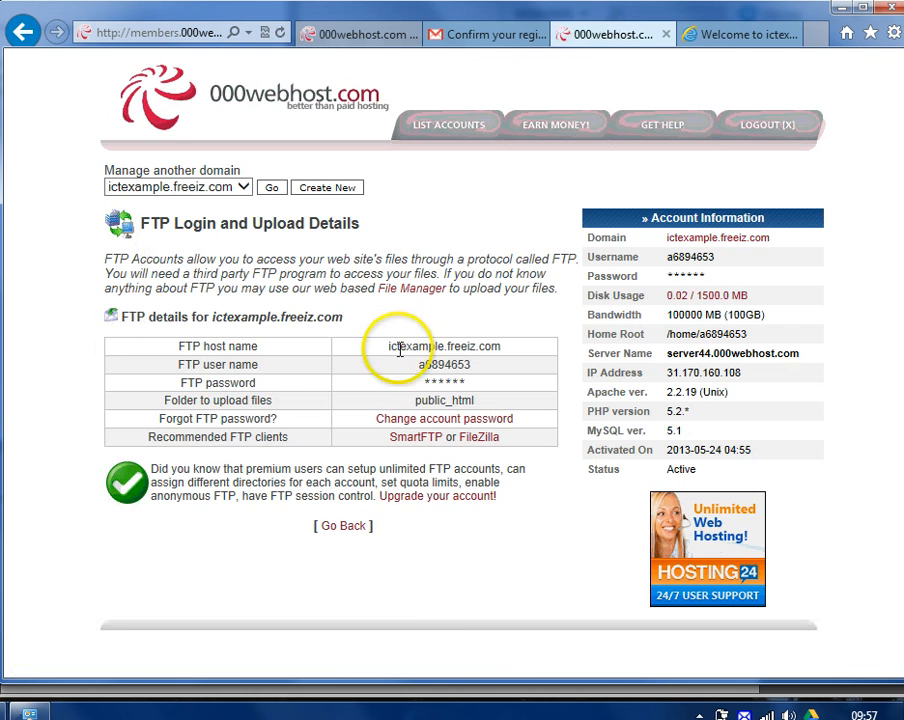
left_click_drag(392, 350, 522, 346)
key("ctrl+c")
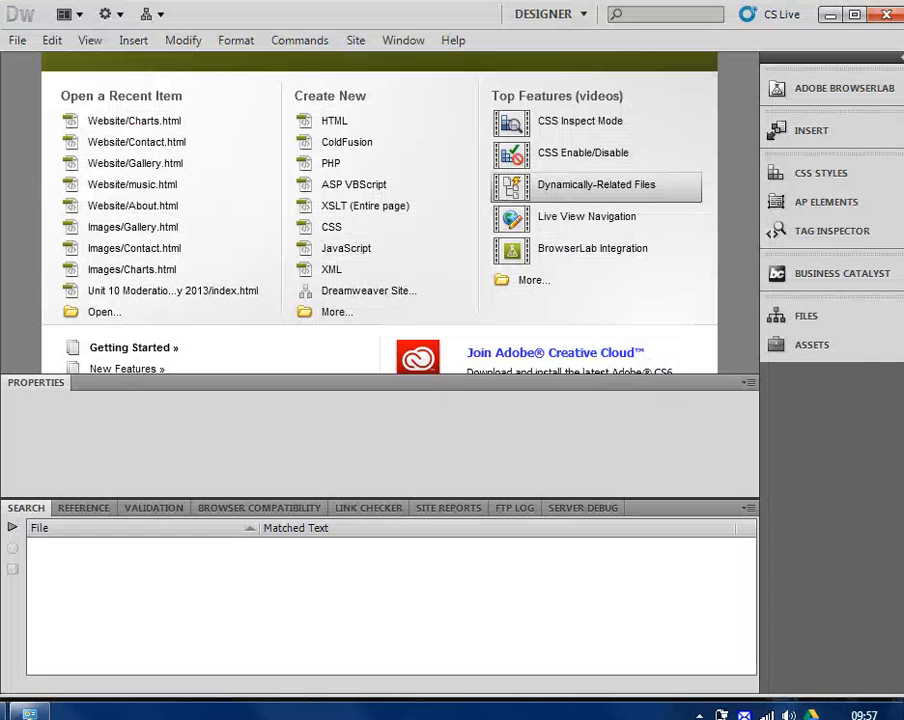
From Manage Sites in the Files panel, start defining a new site
left_click(781, 318)
left_click(636, 336)
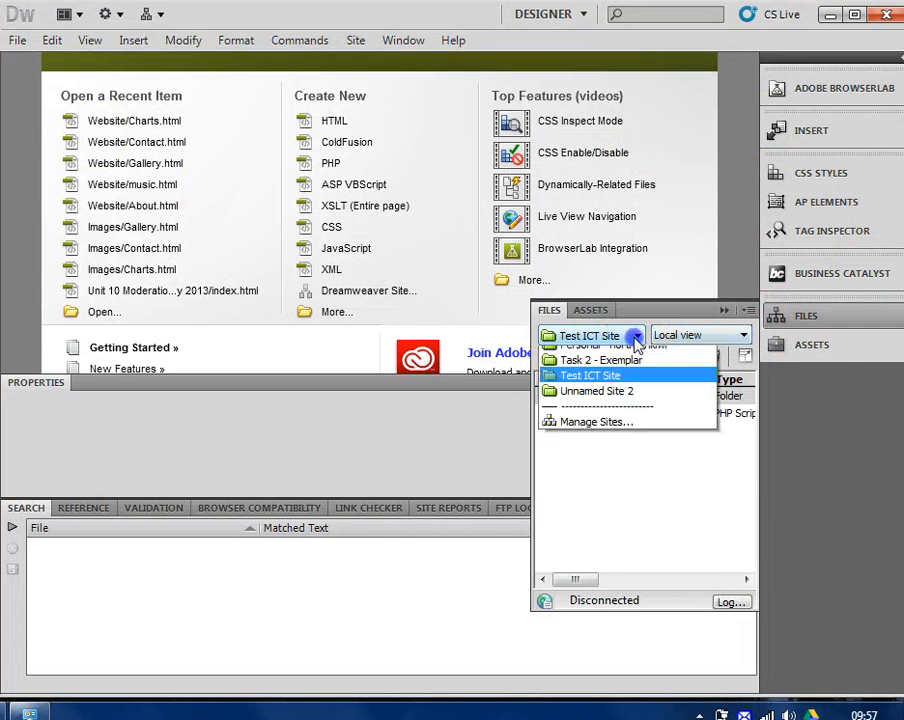
left_click(573, 637)
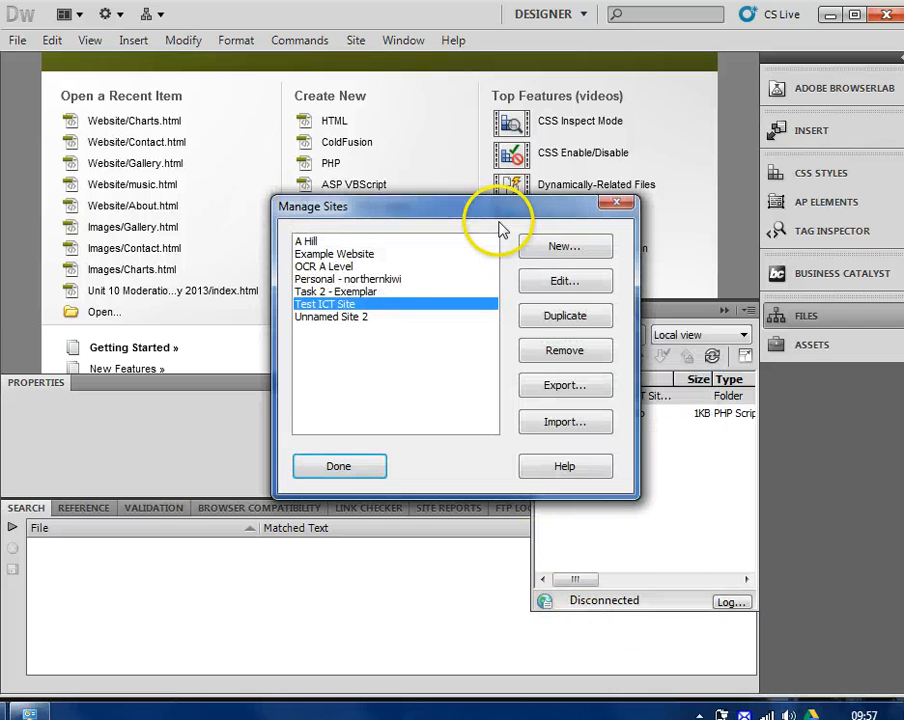
left_click(562, 246)
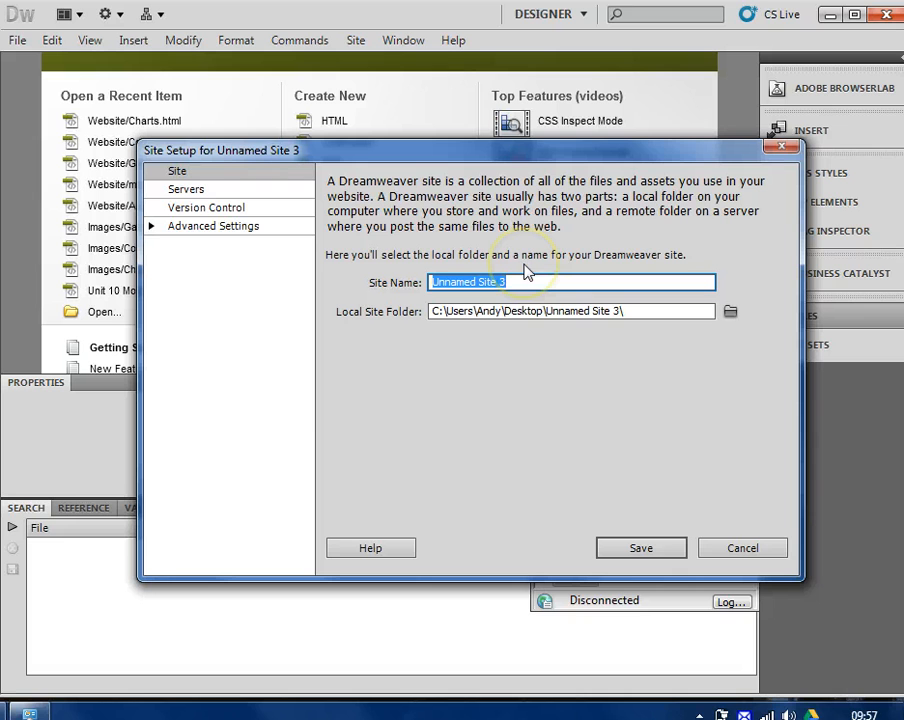
Name the site 'Exampe PHP Site', select the local folder path, and show the Servers category
type("Exampe PHP")
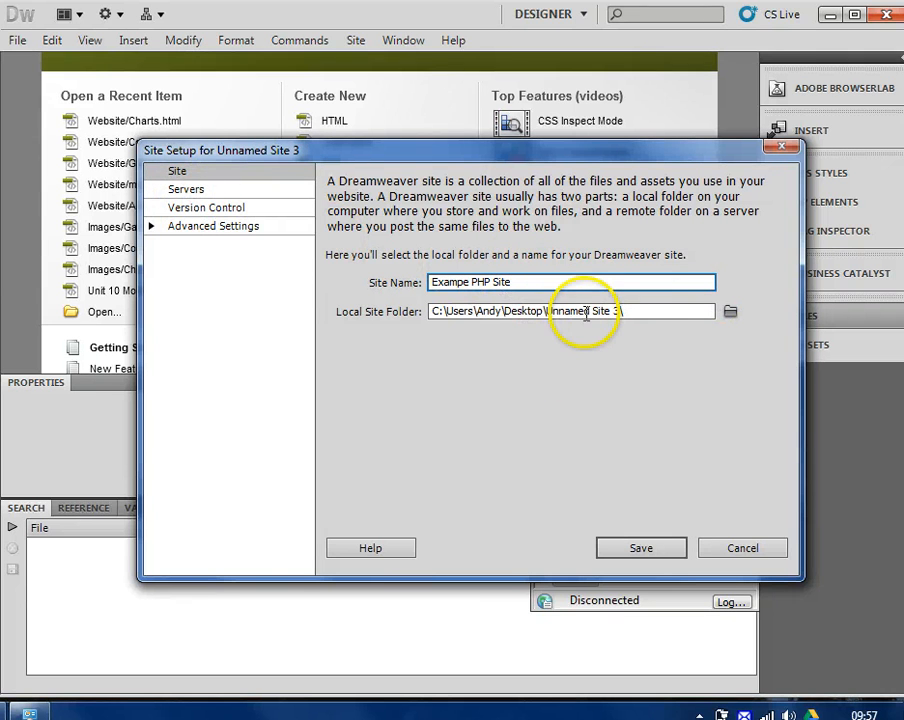
left_click(548, 311)
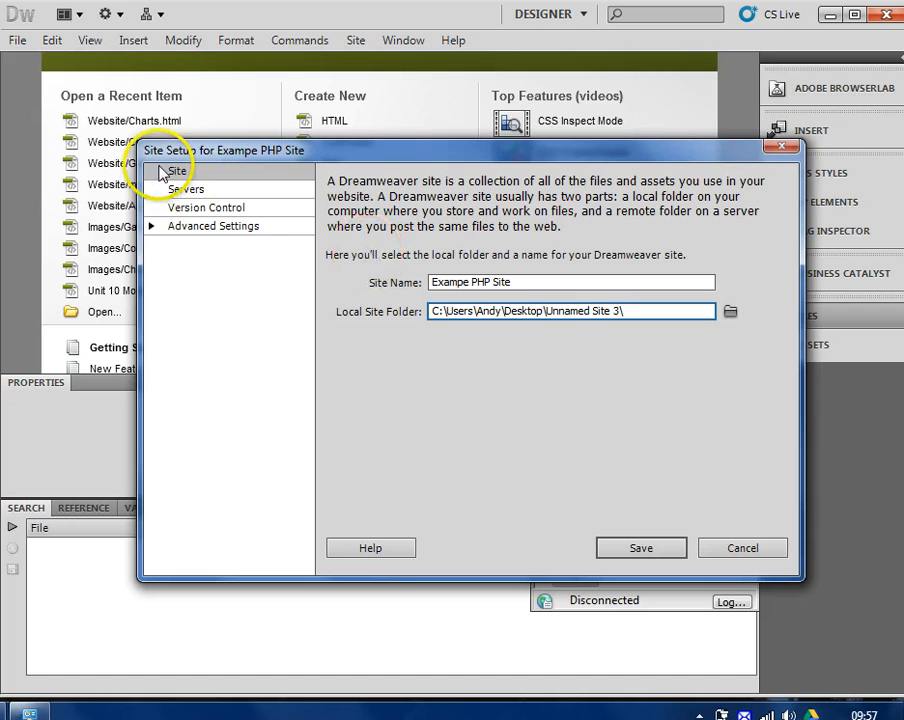
left_click(438, 310)
left_click_drag(438, 310, 645, 311)
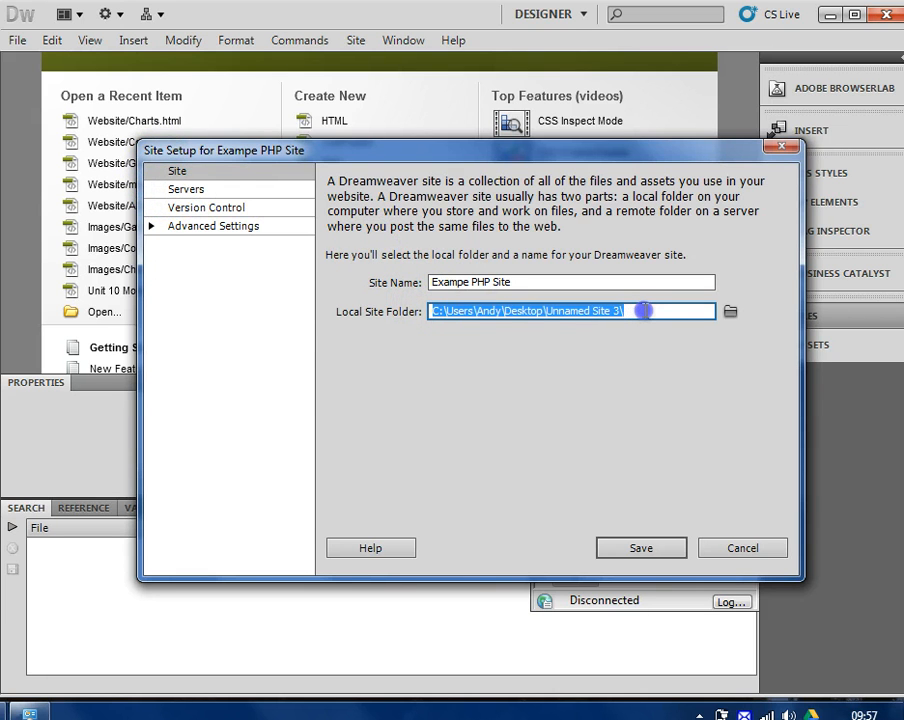
left_click(188, 192)
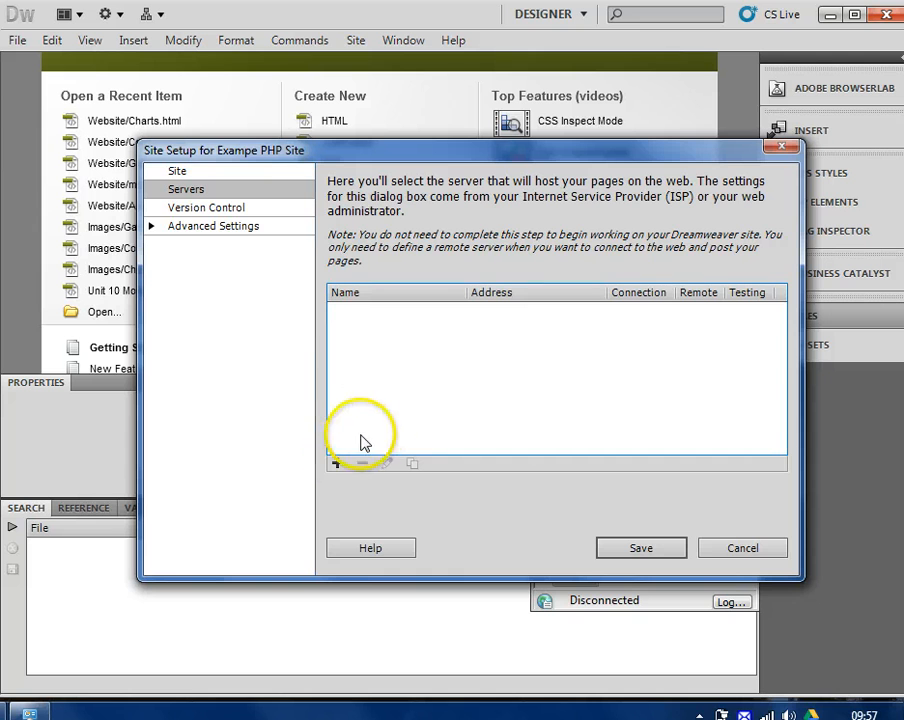
Add a new server named 'ooo weebhosting' with FTP address ictexample.freeiz.com
left_click(338, 464)
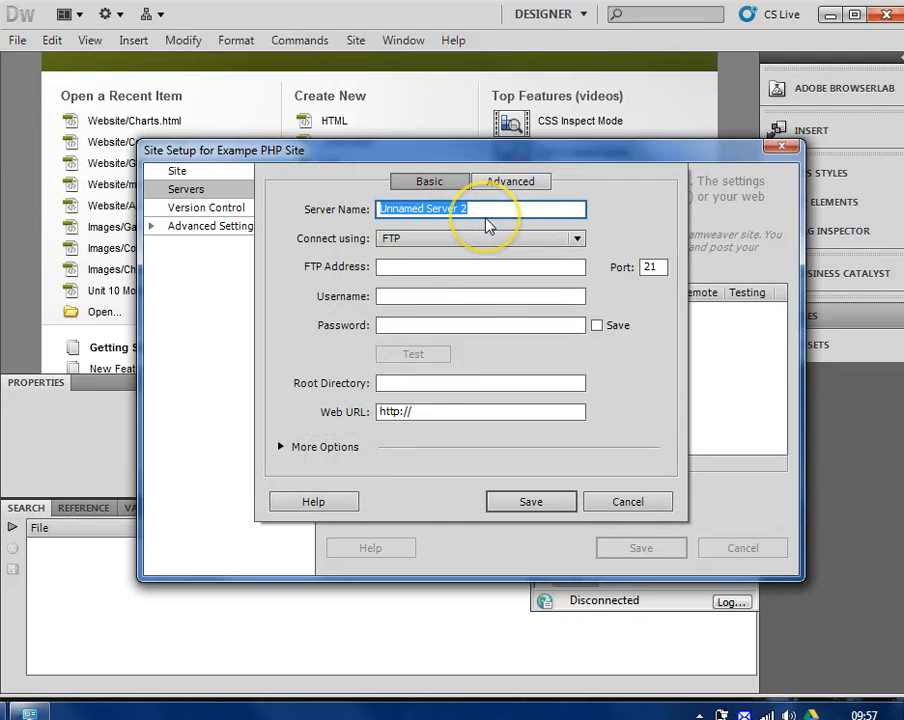
type("ooo weebhosting")
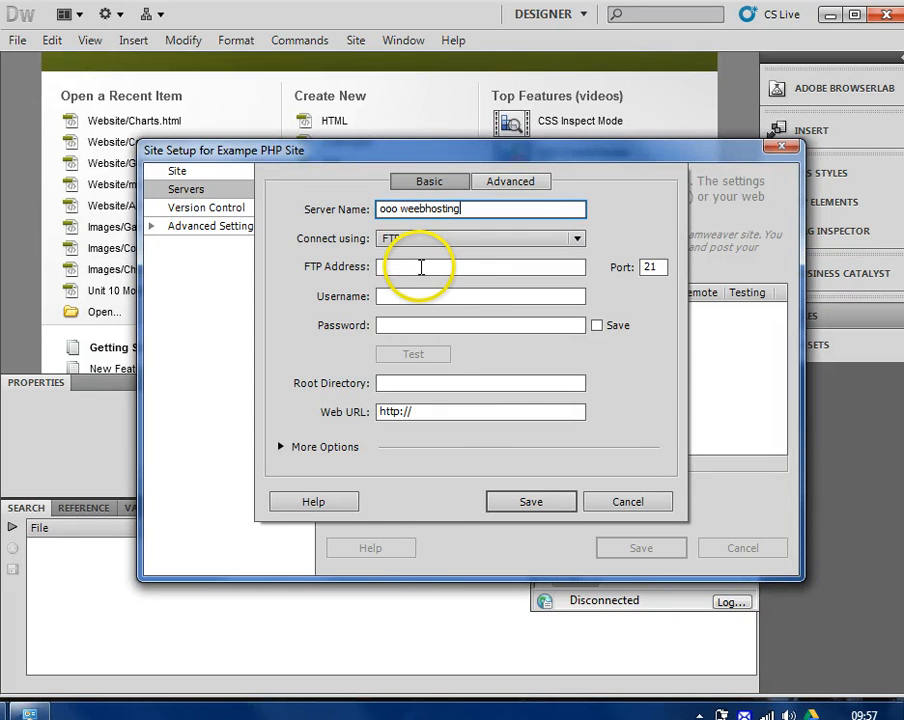
left_click(421, 267)
key("alt+Tab")
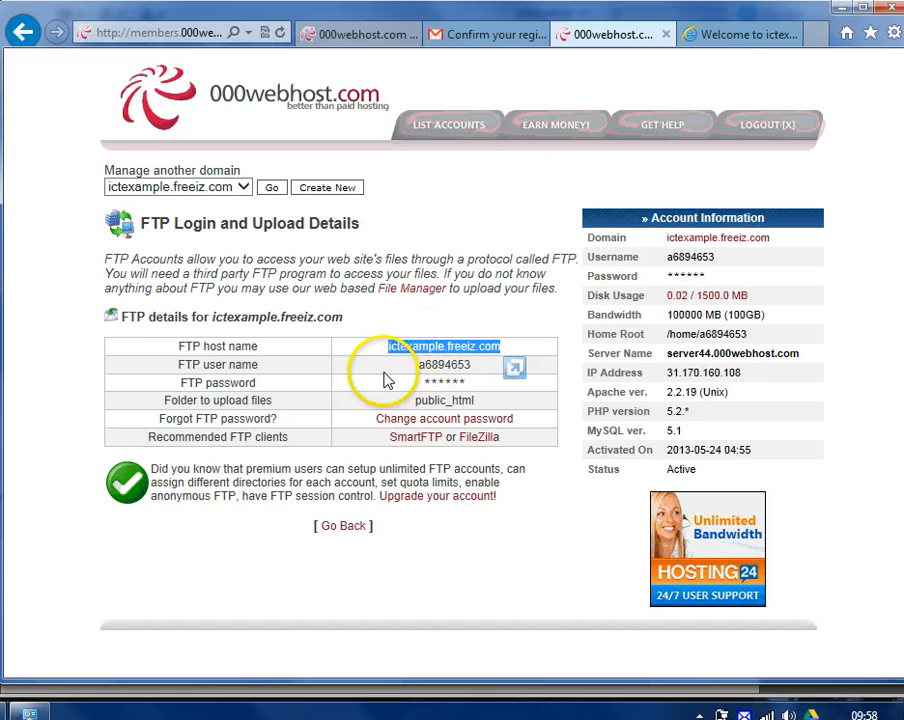
key("alt+Tab")
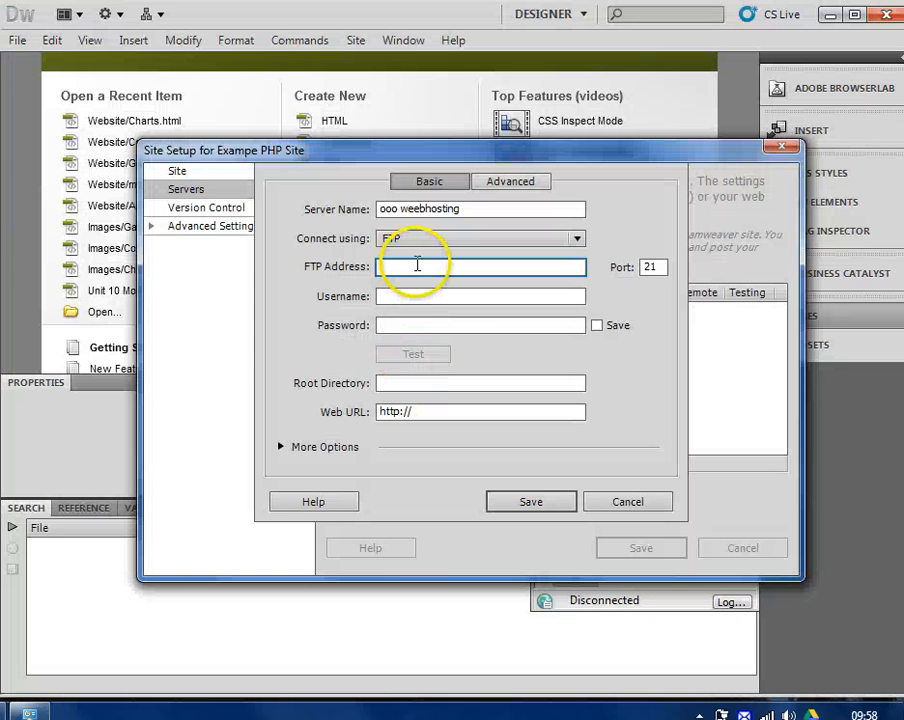
key("ctrl+v")
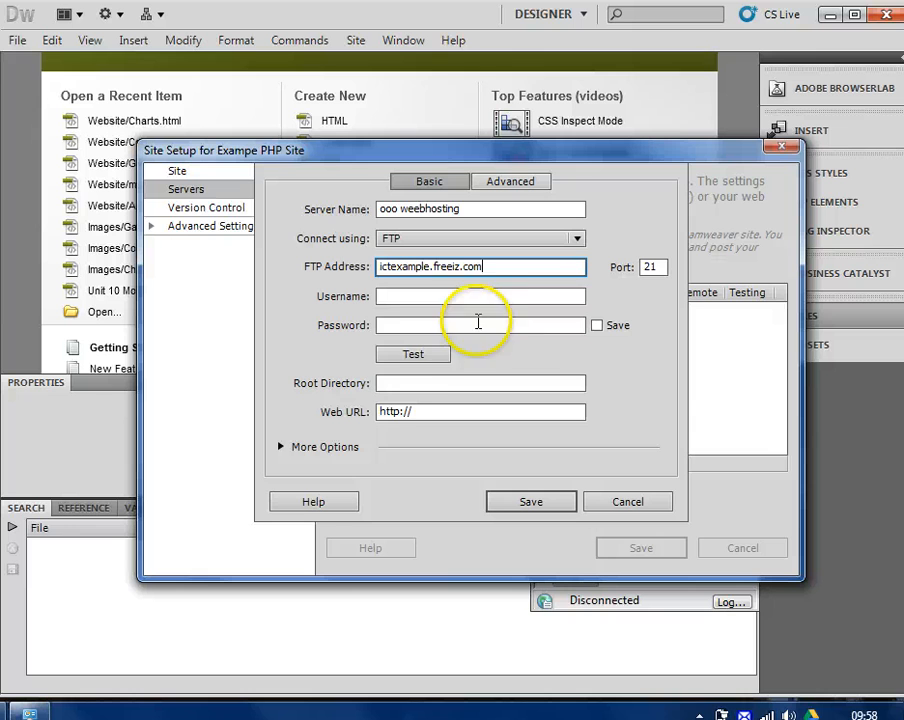
Set the root directory to public_html and remove public_html/ from the Web URL
left_click(404, 384)
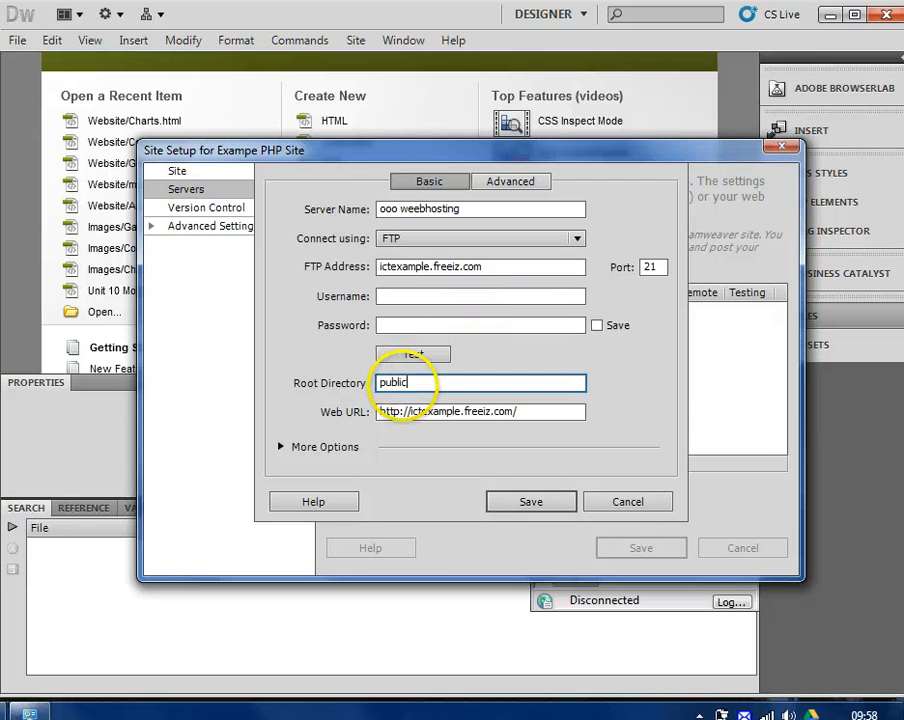
type("public_html")
key("Tab")
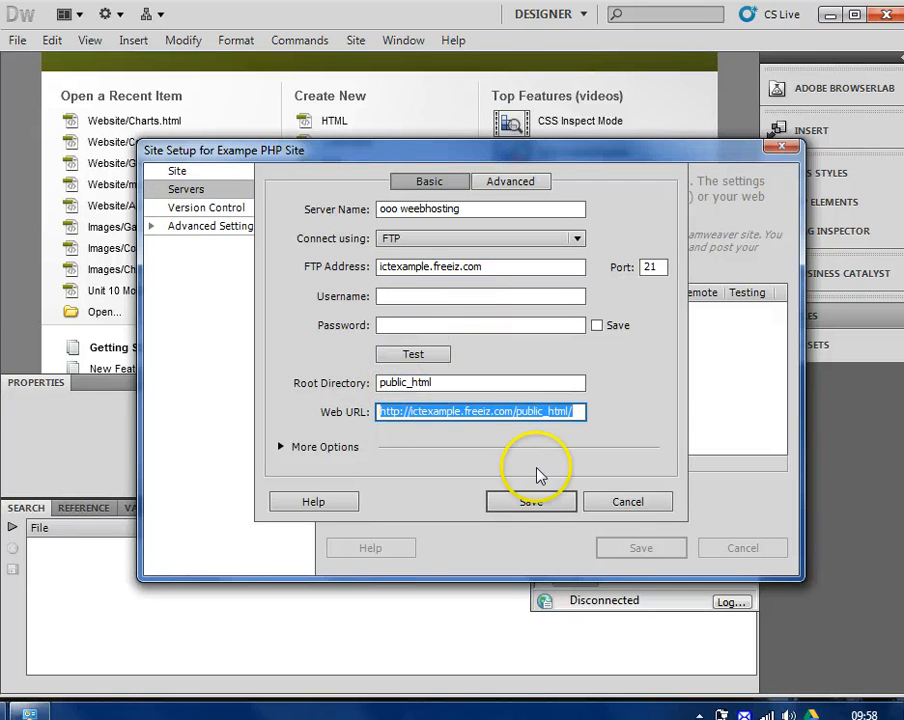
left_click(517, 414)
left_click_drag(517, 414, 736, 416)
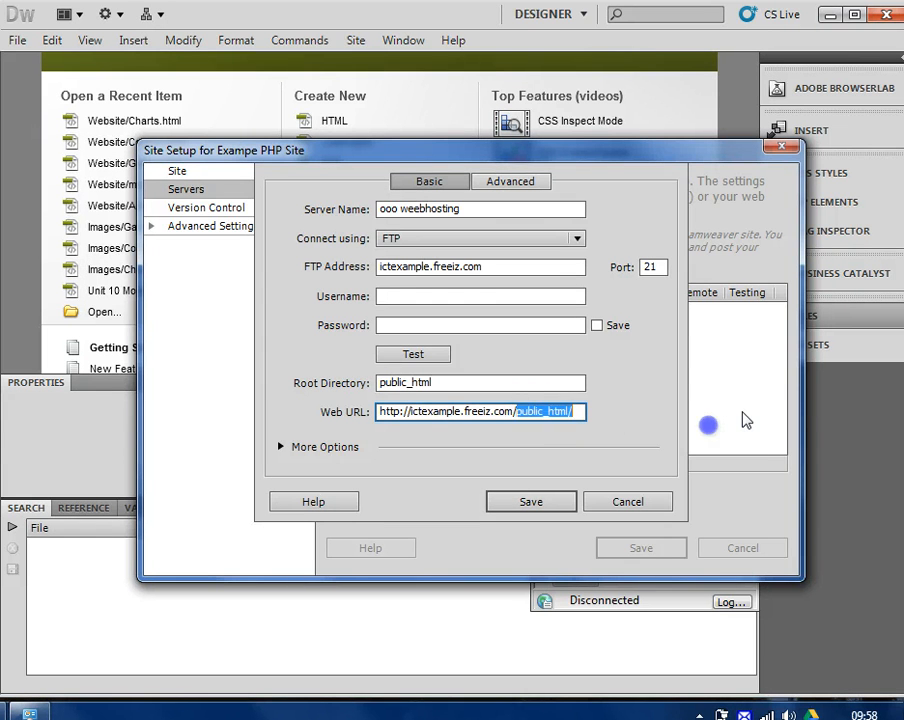
key("BackSpace")
left_click(503, 382)
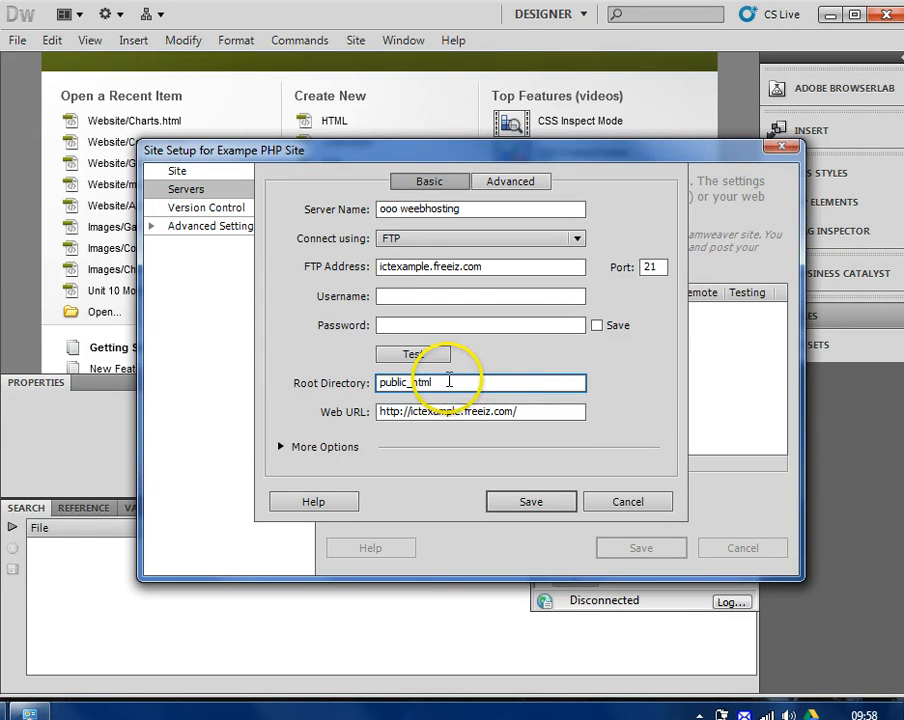
Copy the FTP user name from the browser into Username and enter the account password
key("alt+Tab")
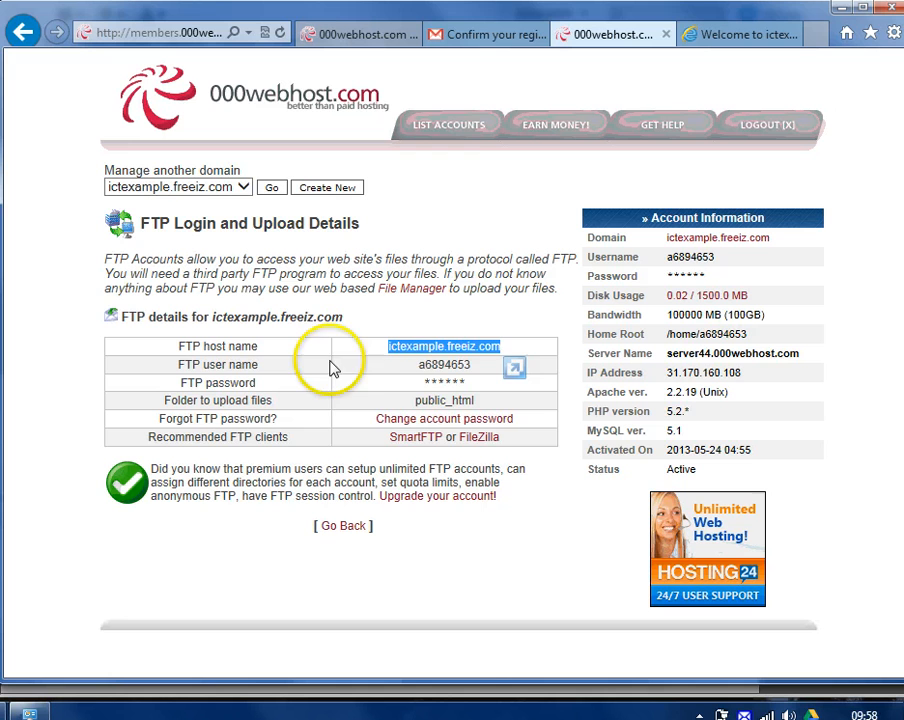
left_click(419, 402)
left_click_drag(416, 403, 482, 400)
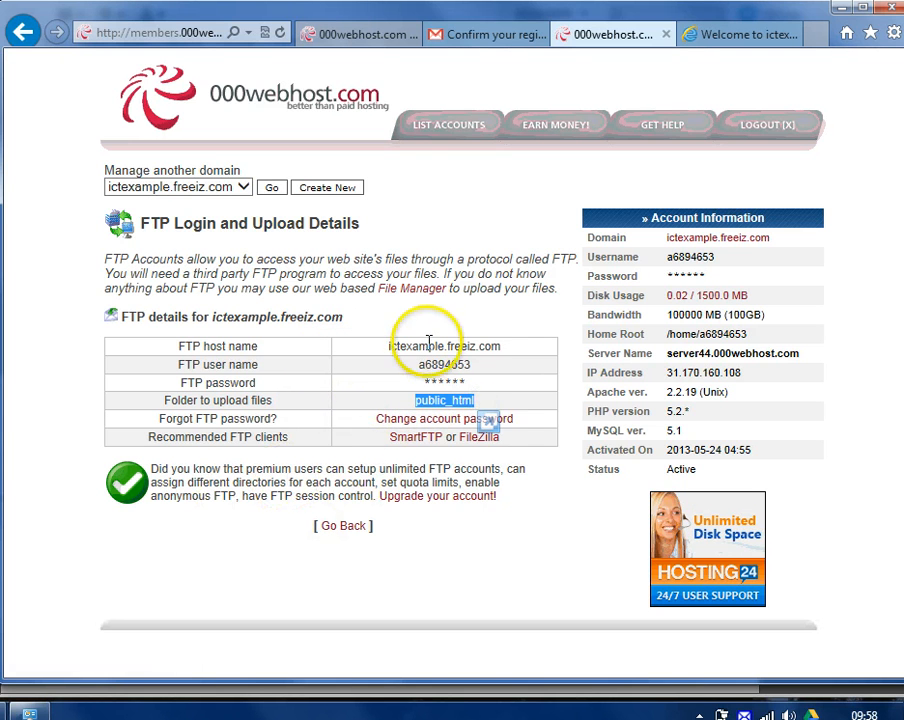
left_click_drag(418, 367, 481, 367)
key("ctrl+c")
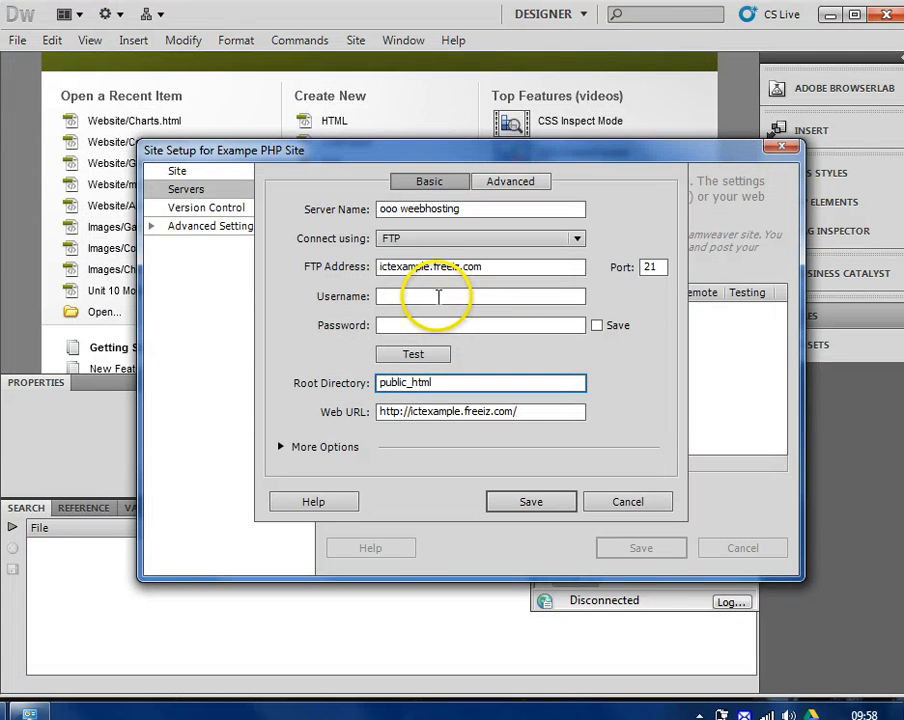
left_click(436, 295)
key("ctrl+v")
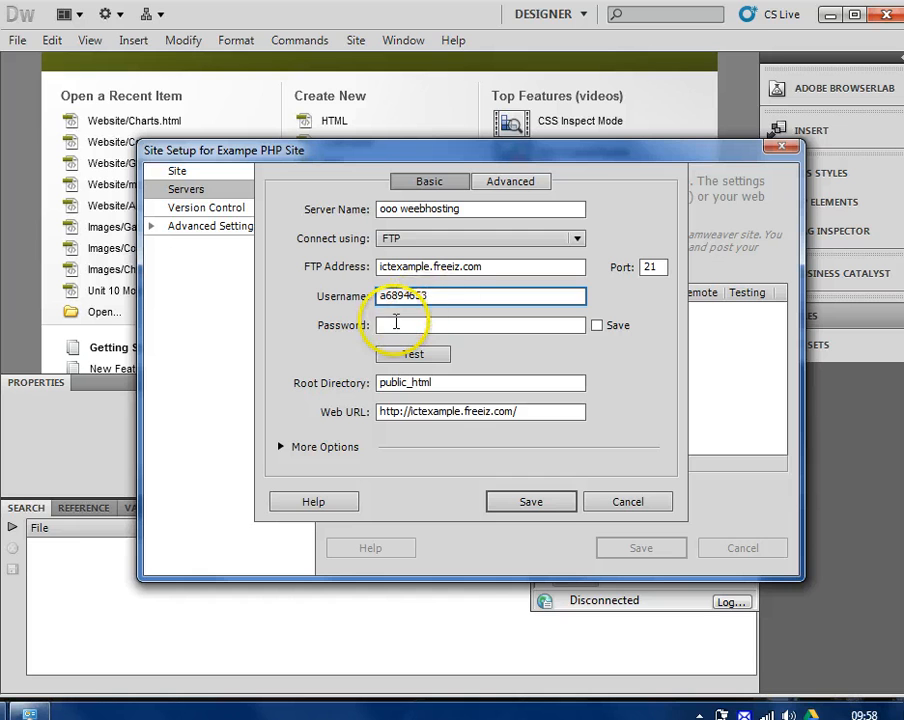
left_click(394, 325)
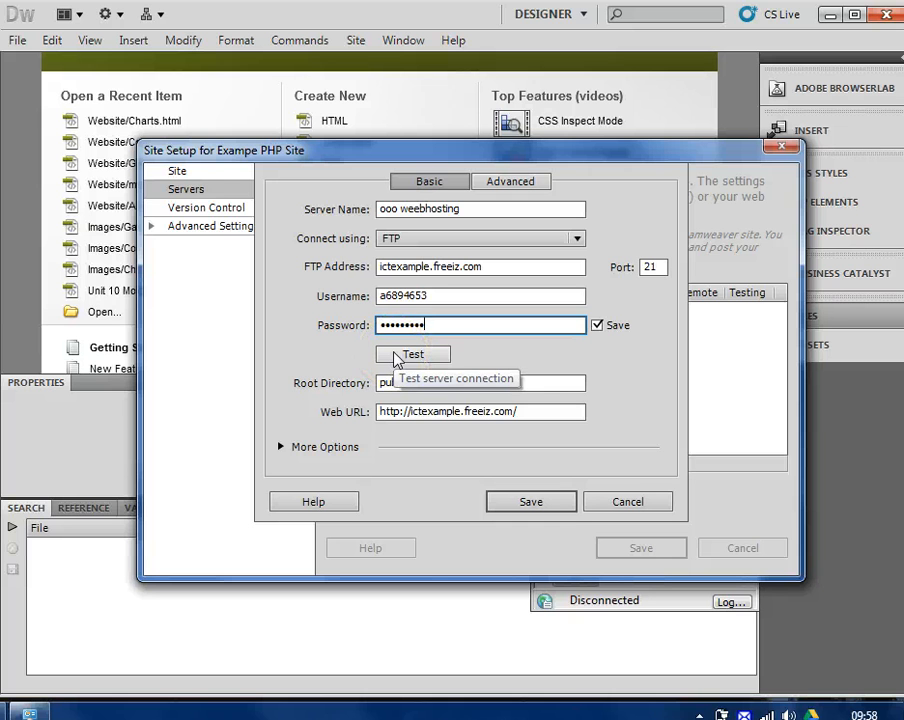
Test the server connection, dismiss the success message, and save the server settings
left_click(397, 356)
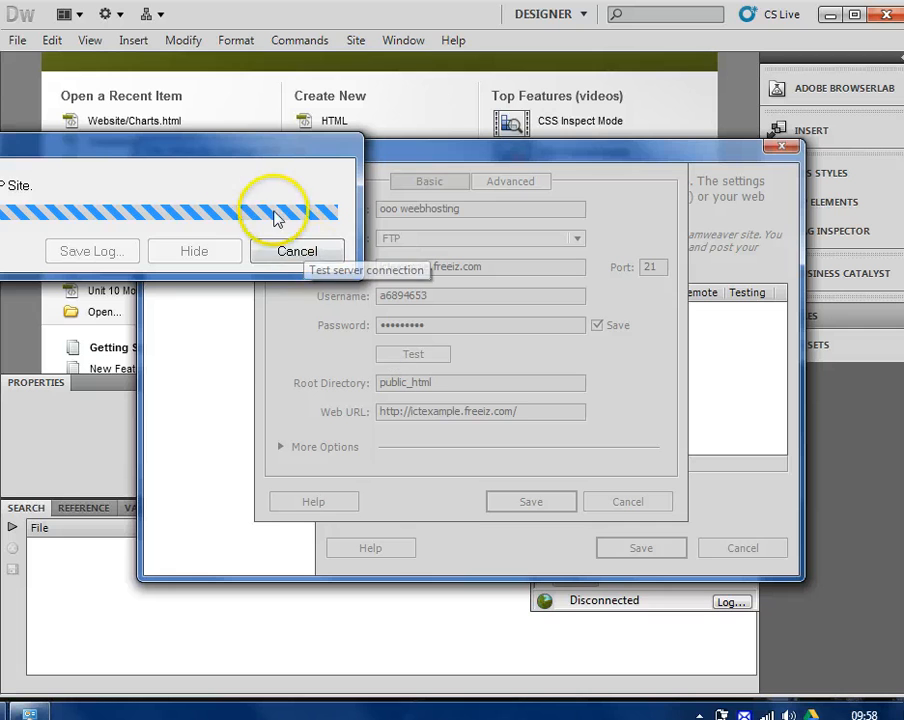
left_click_drag(220, 152, 594, 234)
left_click(374, 314)
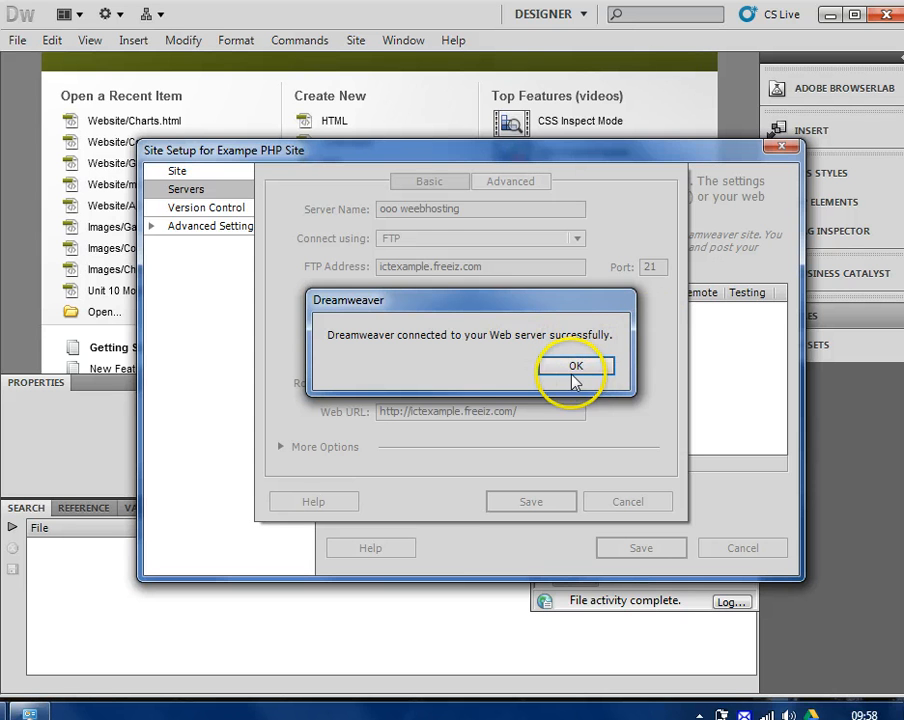
left_click(576, 368)
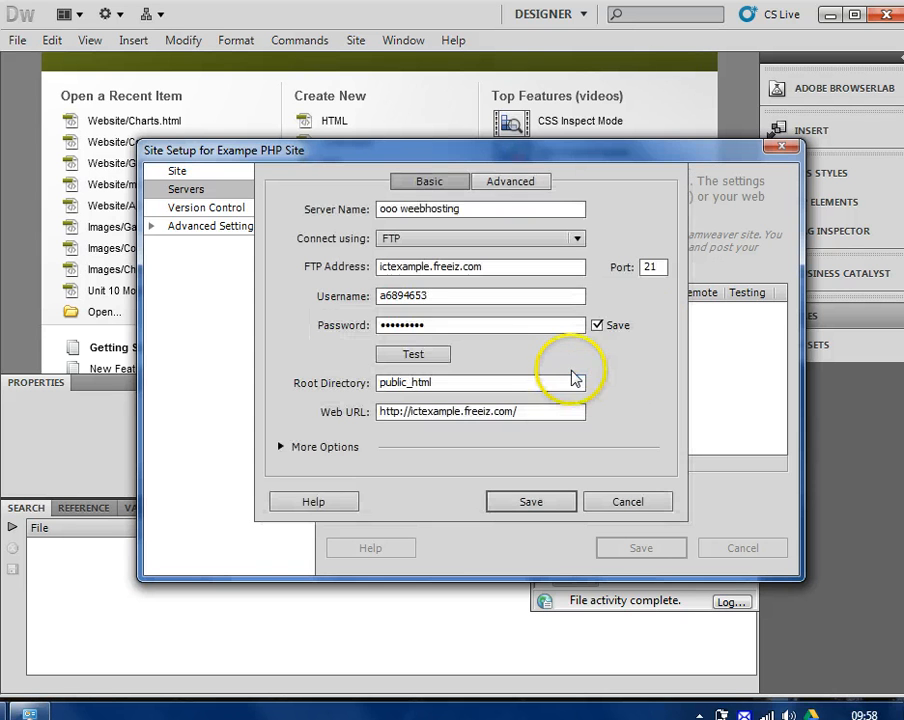
left_click(532, 501)
Save the site, close Manage Sites, and get the entire remote site, bringing down default.php and .htaccess
left_click(628, 544)
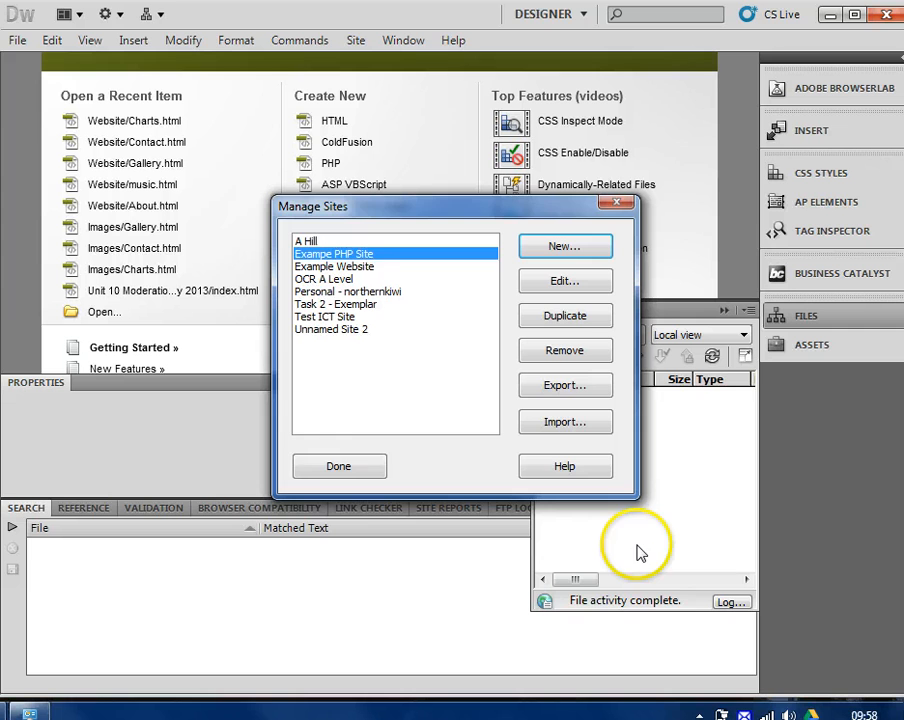
left_click(333, 468)
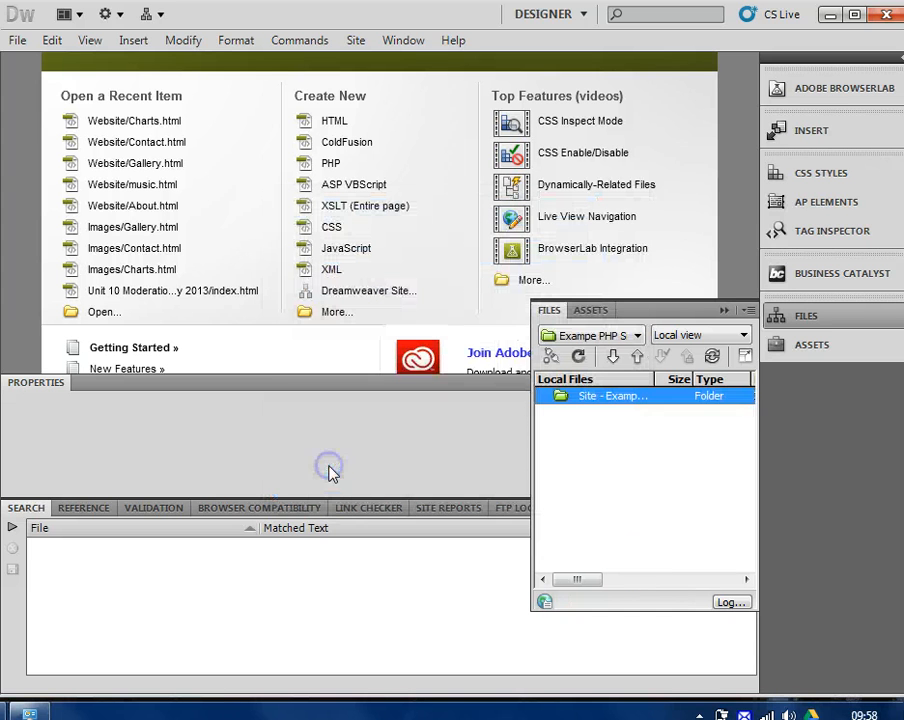
left_click(614, 358)
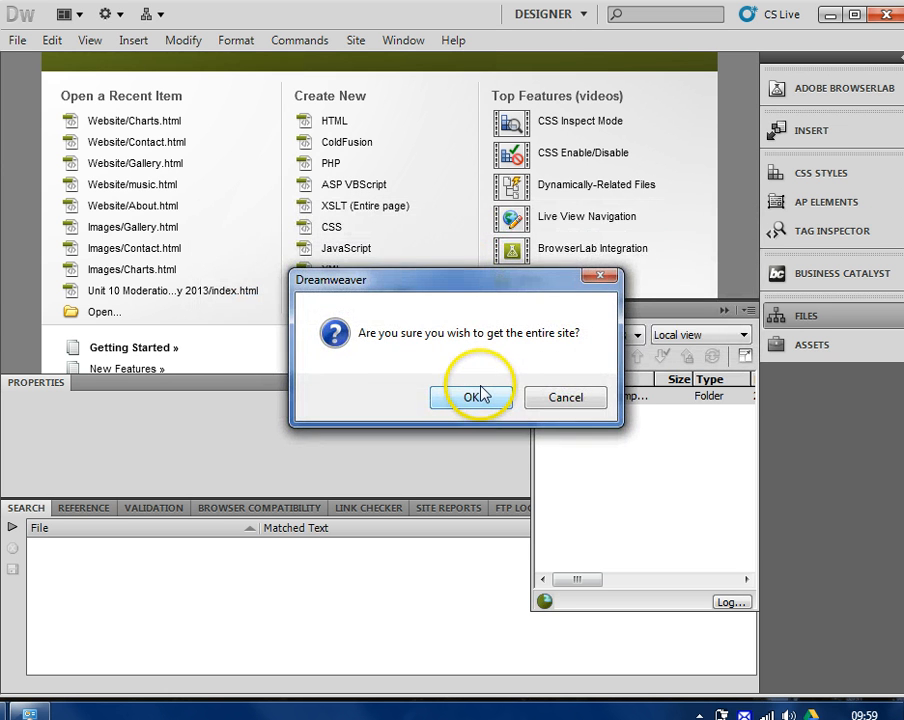
left_click(478, 396)
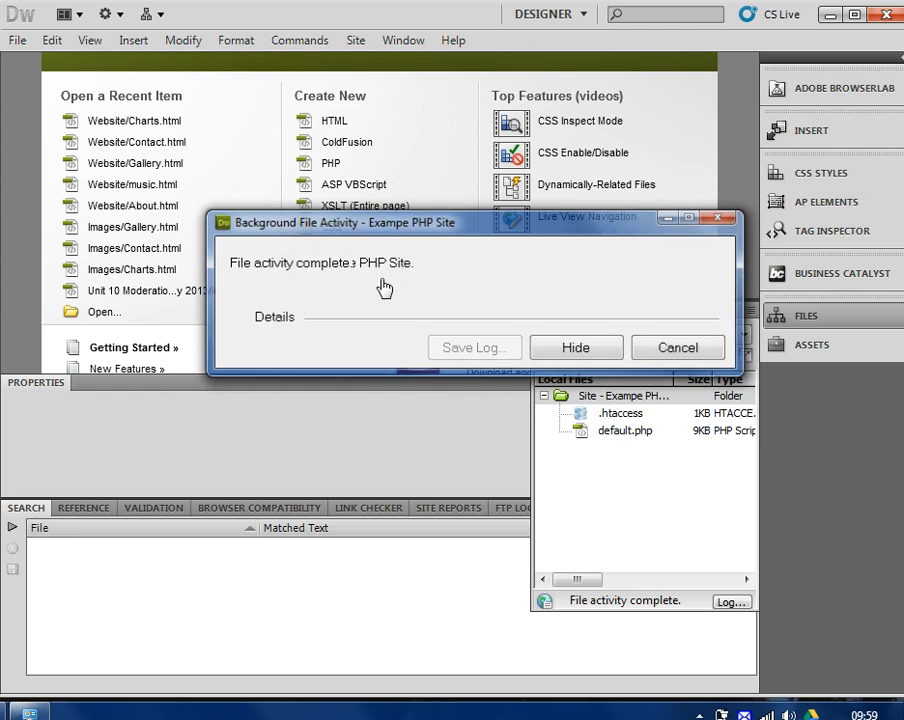
left_click(640, 430)
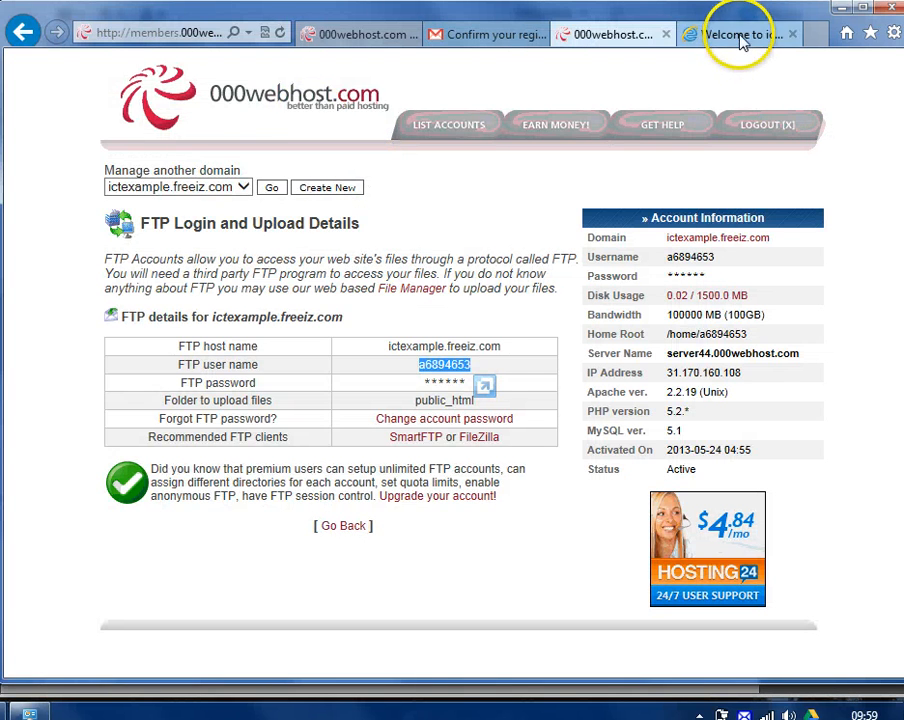
left_click(736, 35)
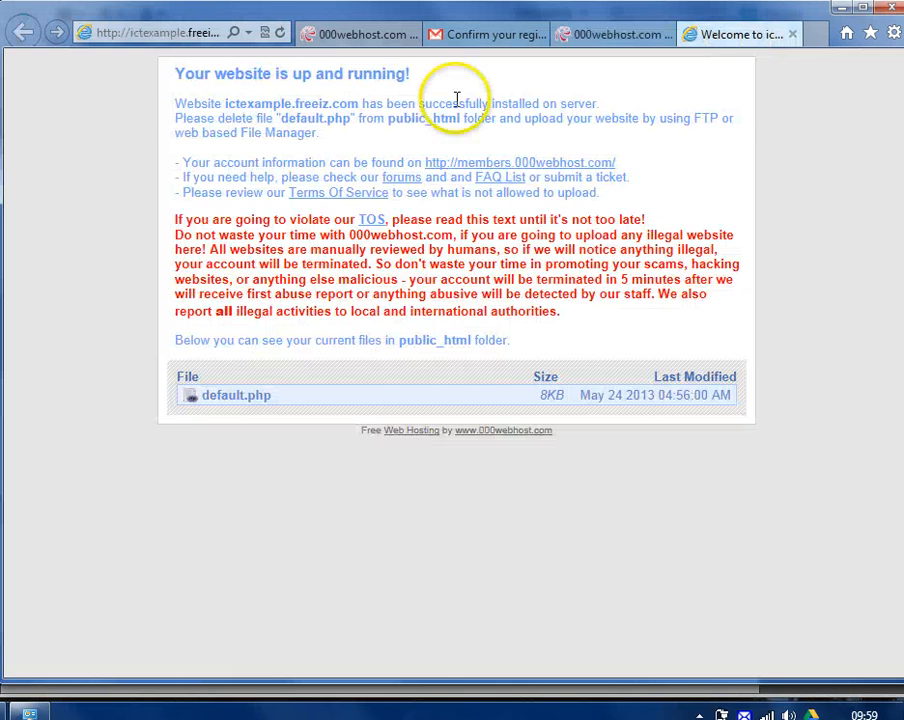
left_click(598, 30)
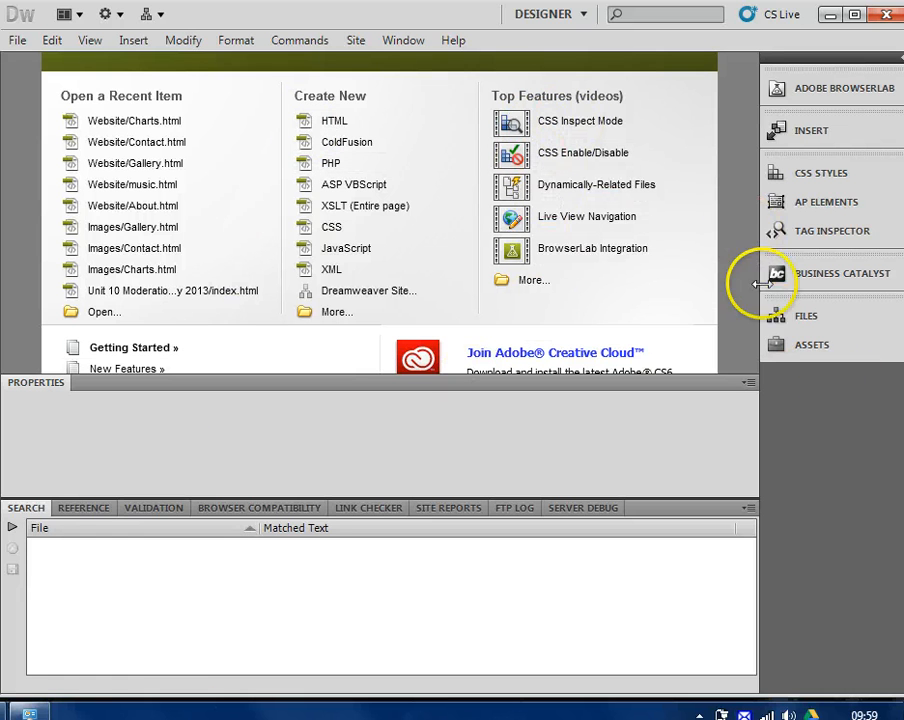
Delete default.php from the local site files
left_click(786, 340)
left_click(796, 320)
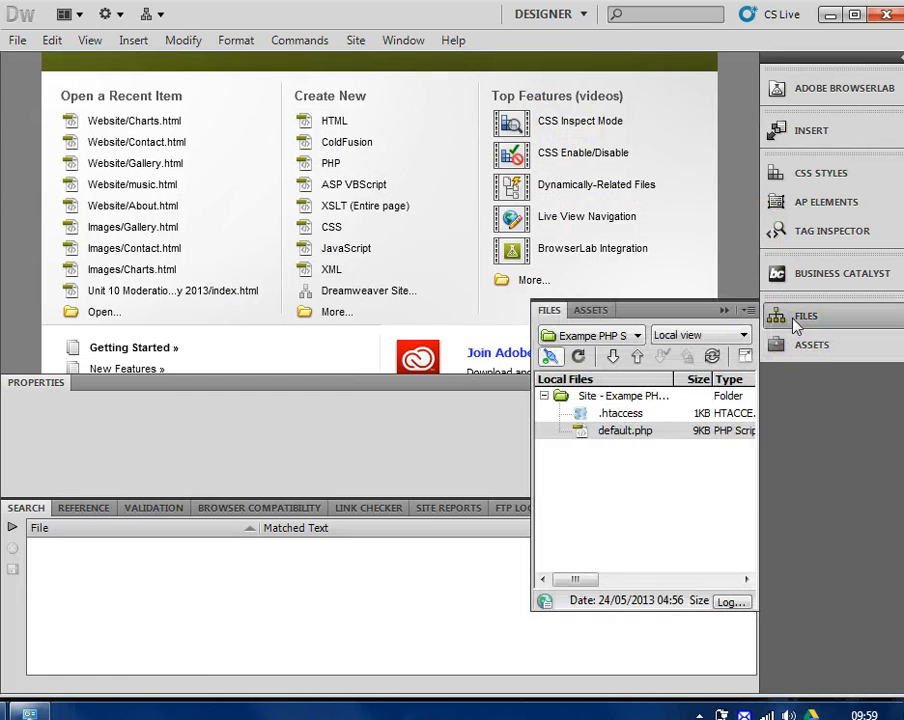
left_click(614, 431)
right_click(605, 437)
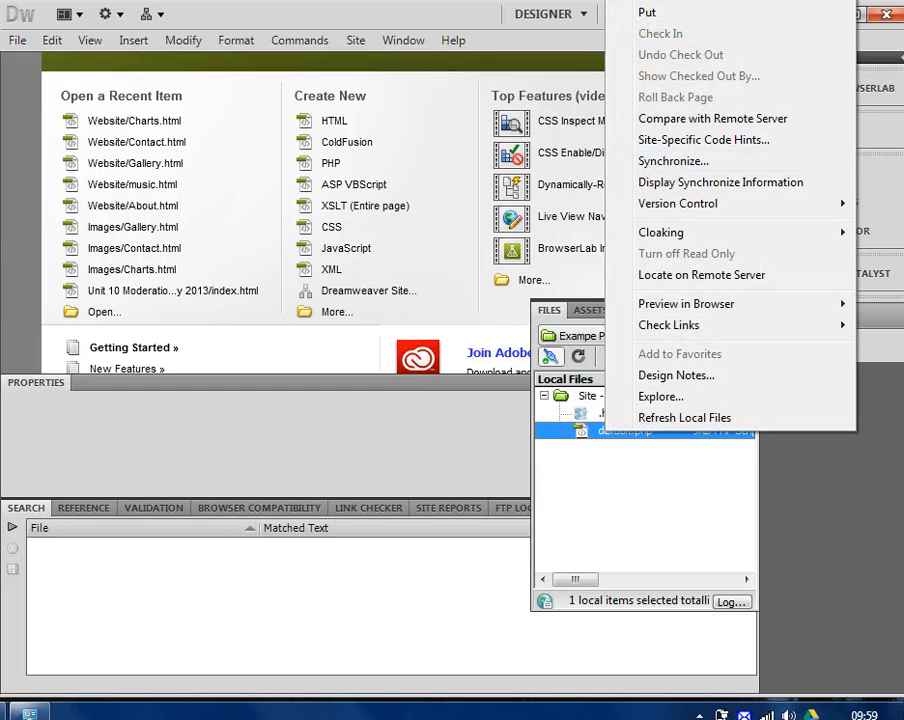
mouse_move(650, 0)
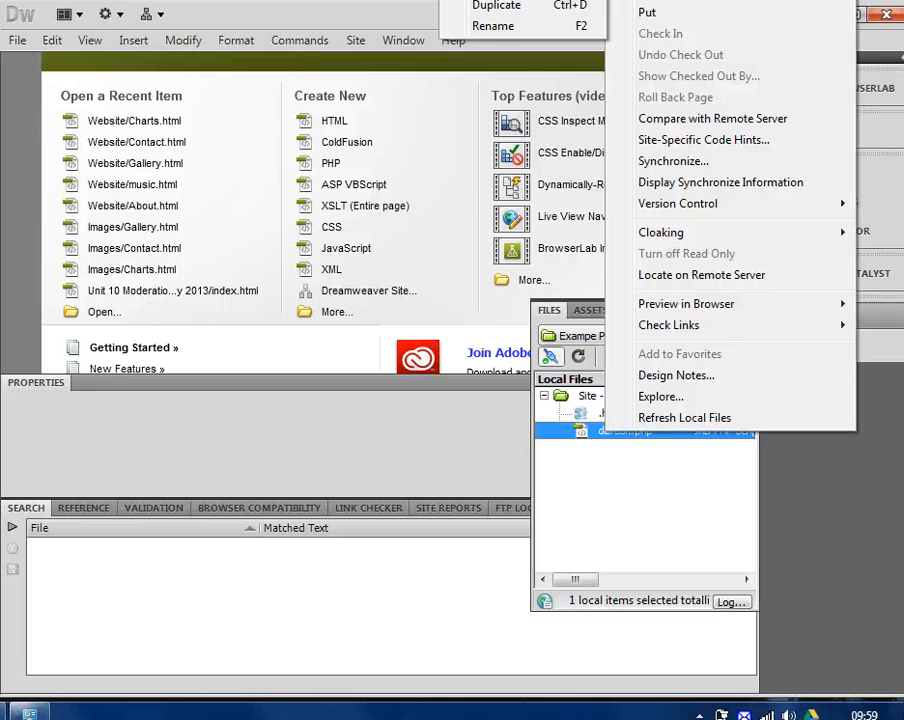
key("Delete")
left_click(470, 353)
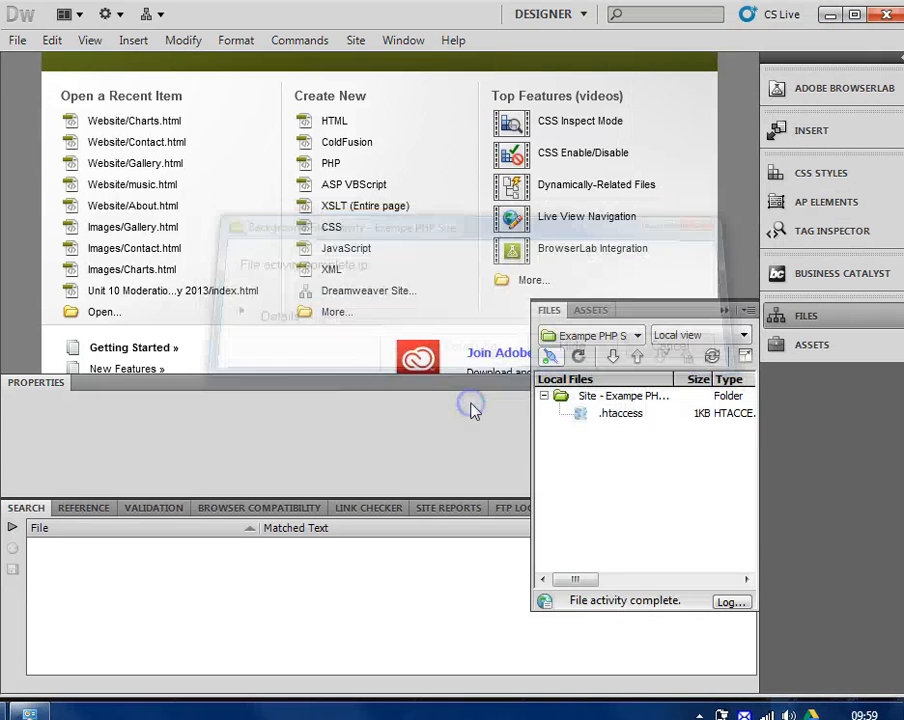
Create a new file in the site root and name it index.php
left_click(626, 398)
right_click(628, 400)
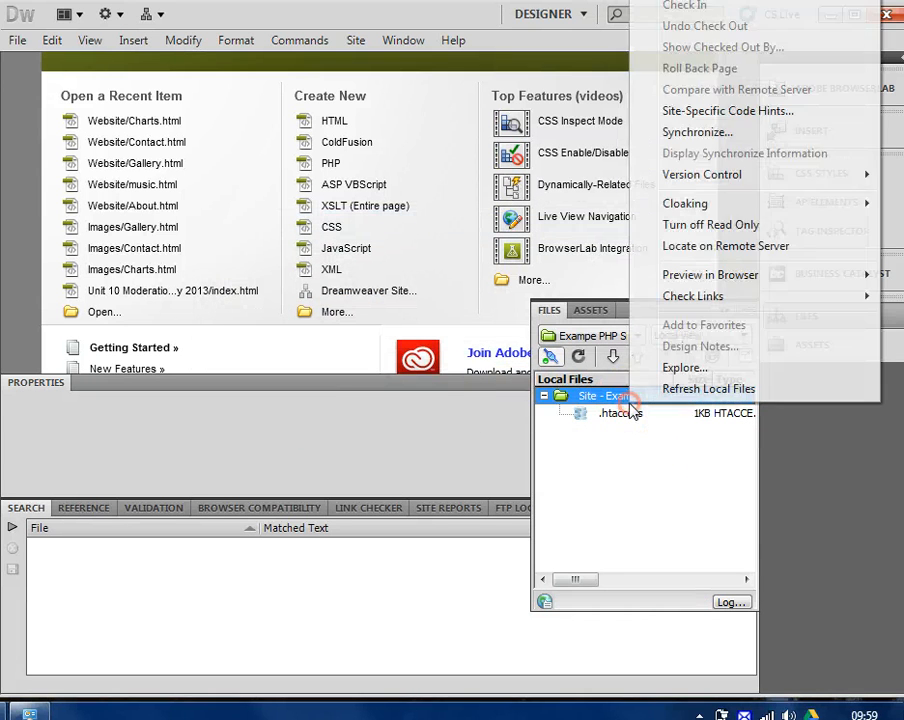
left_click(688, 2)
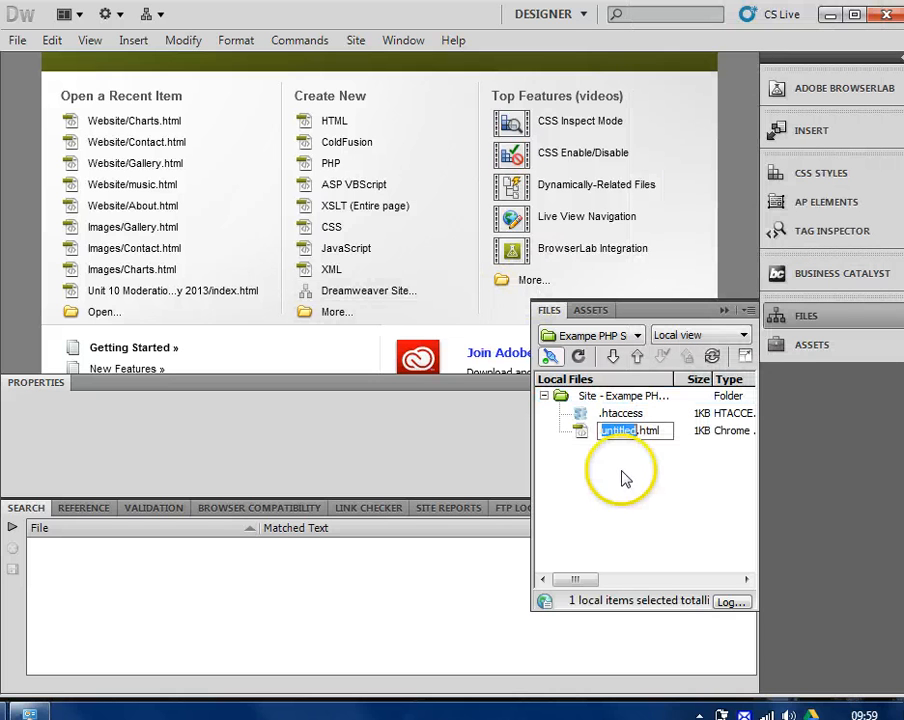
key("ctrl+a")
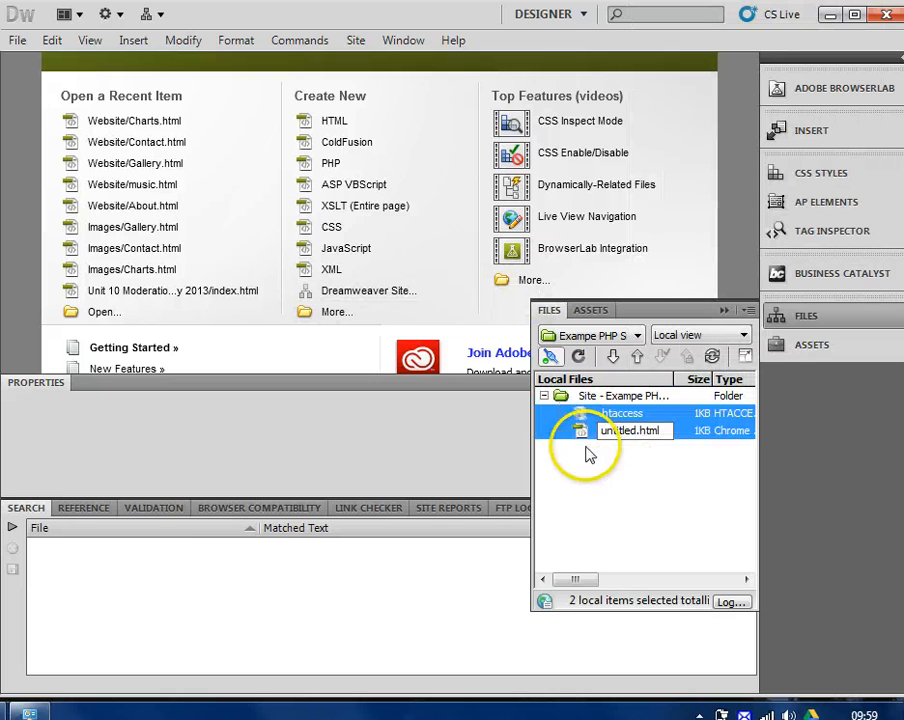
left_click(662, 429)
key("ctrl+a")
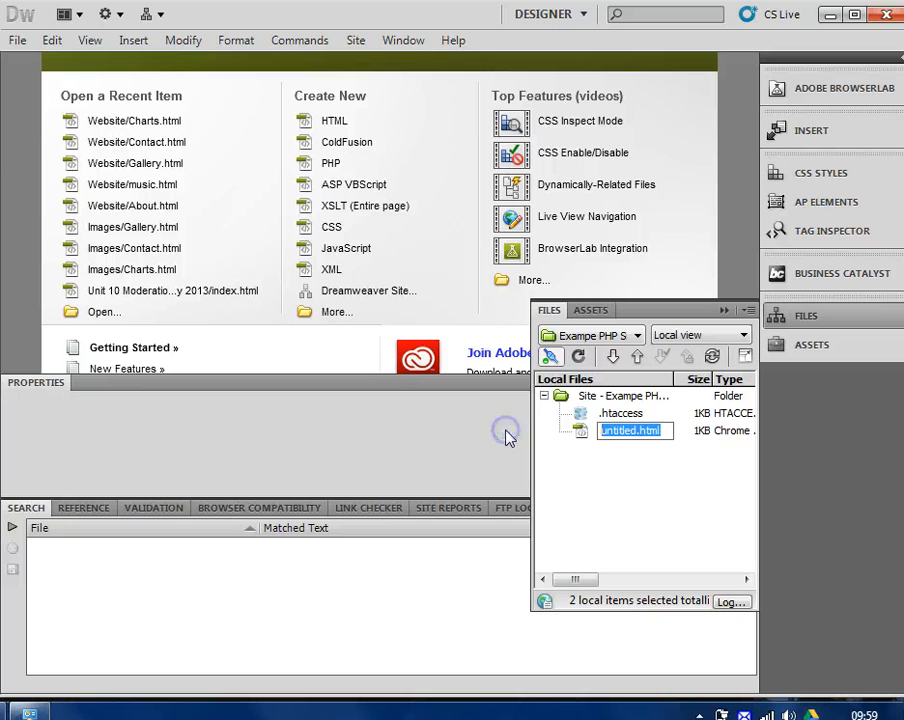
type("index")
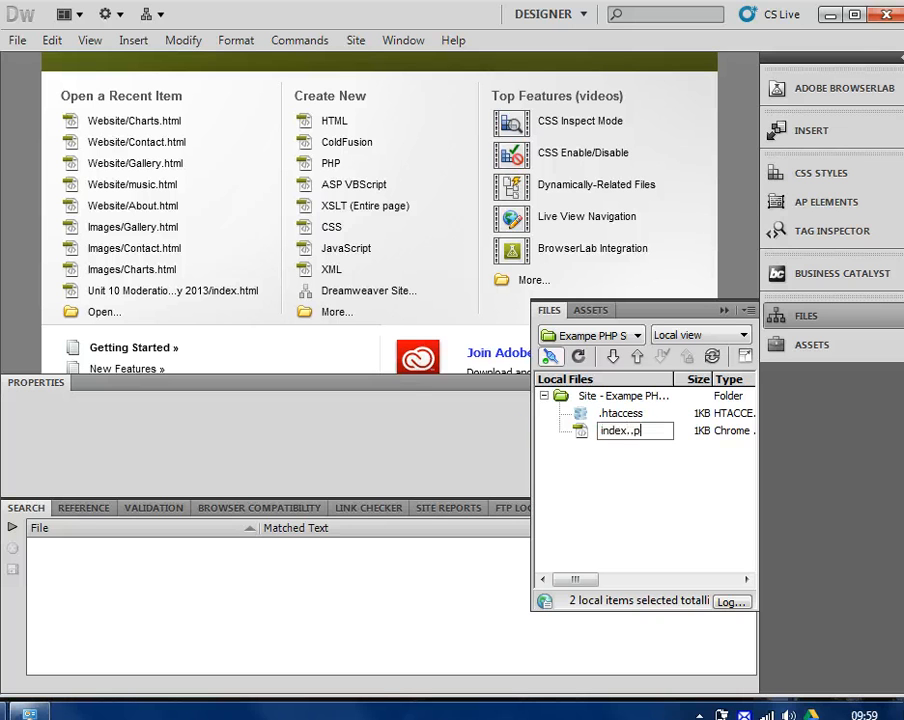
type(".php")
key("Return")
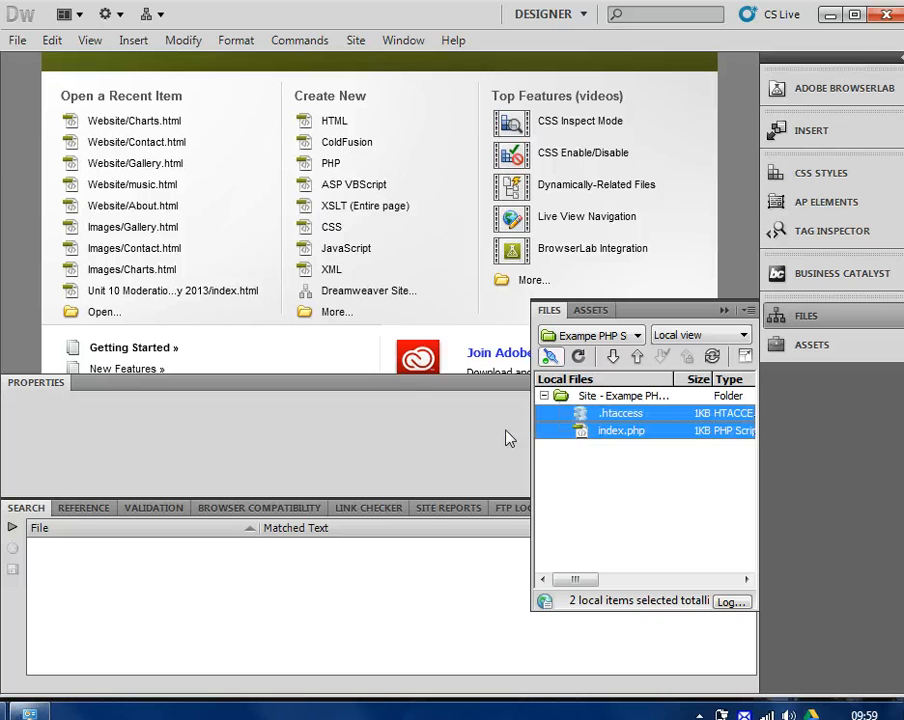
Open index.php and add the text 'My first webpage!!!' inside the body
double_click(603, 438)
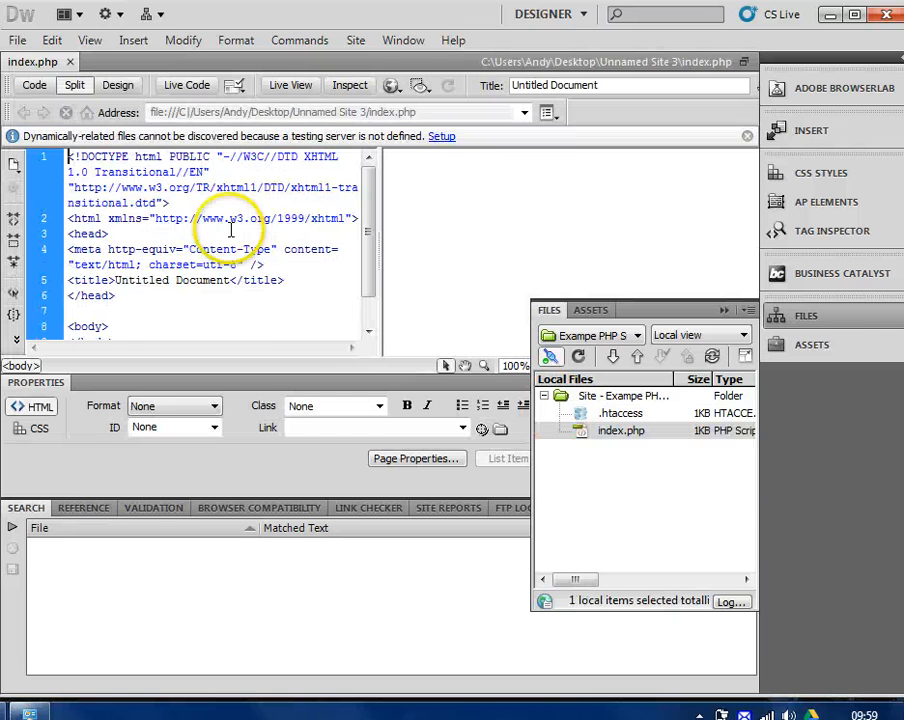
left_click(129, 318)
scroll(129, 319, "down", 1)
left_click(129, 319)
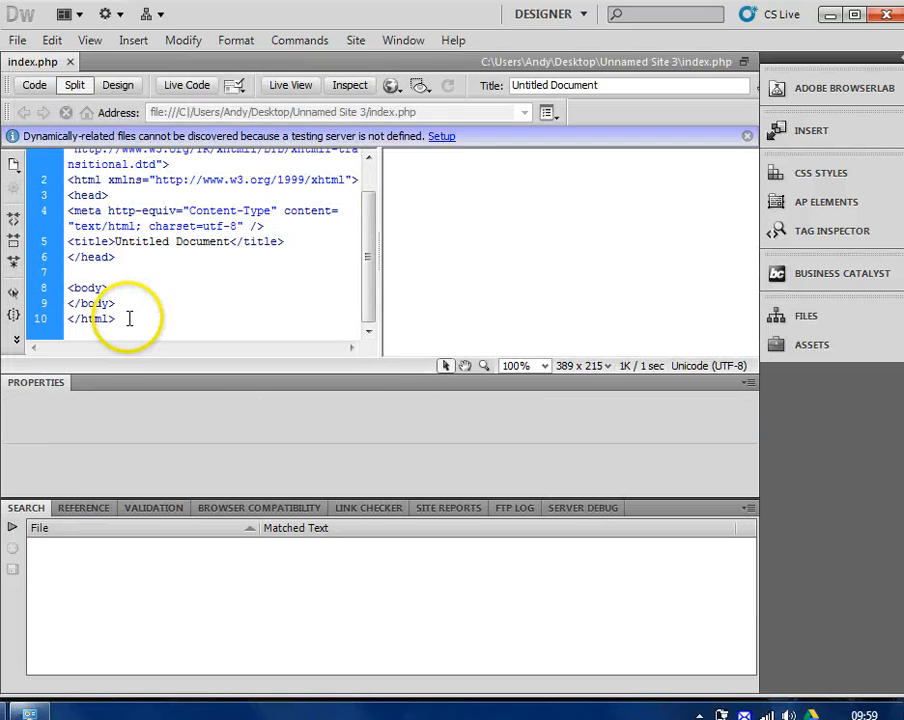
key("Up")
key("Up")
key("Return")
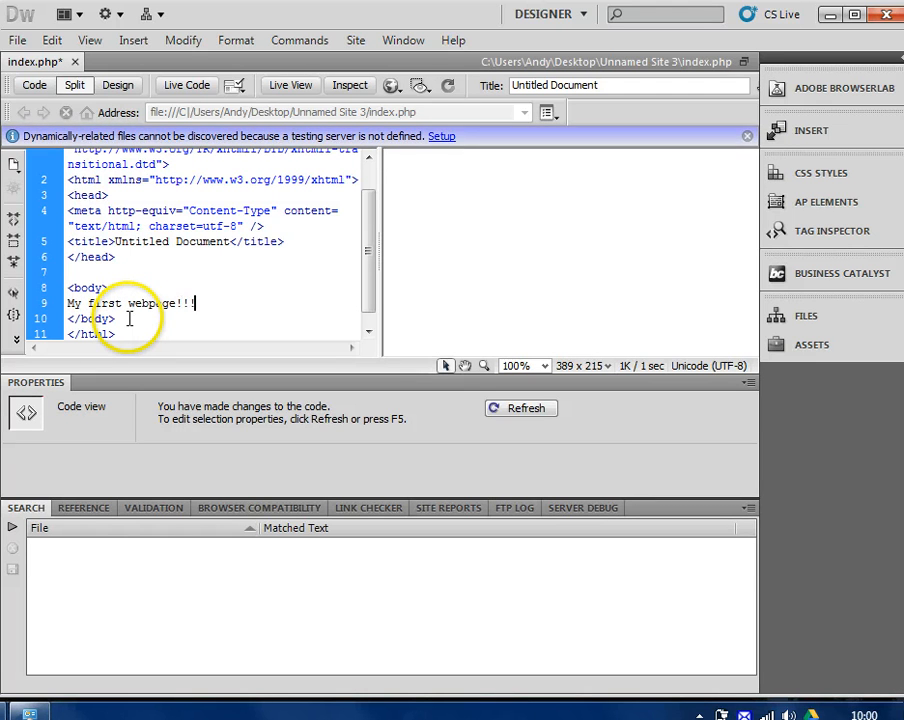
Add a PHP block echoing tomorrow's date below the text and save index.php
key("Return")
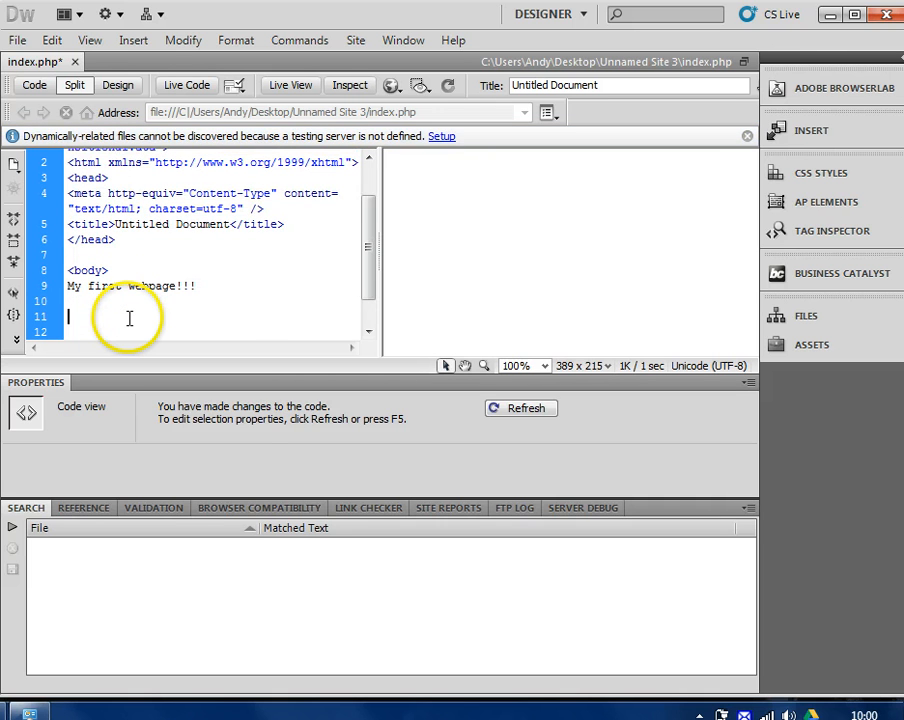
type("<?")
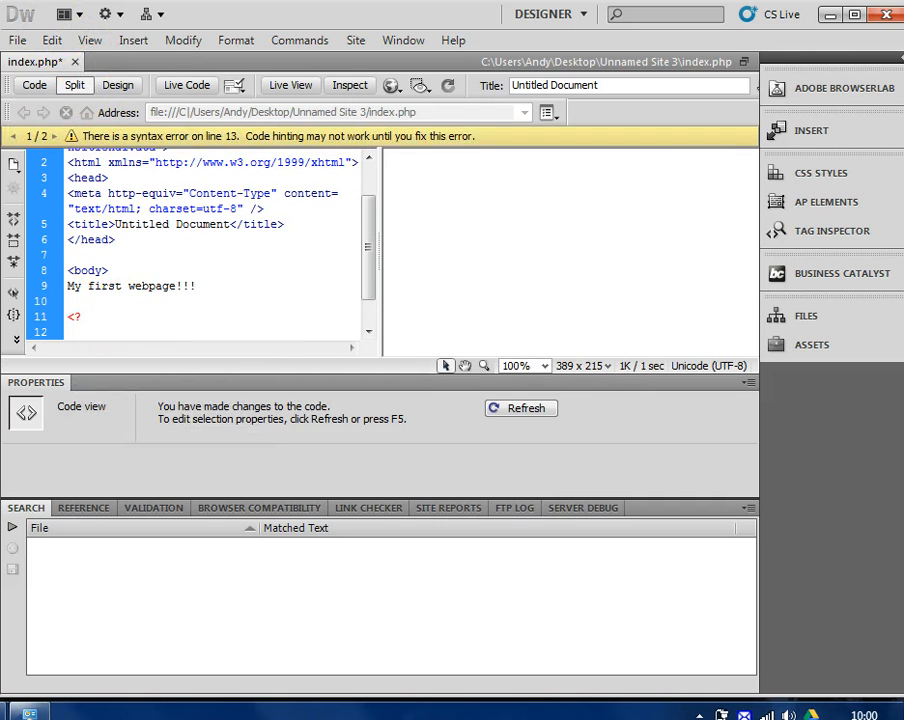
type("php $tomorrow = mktime(0,0,0,date(\"m\"),date(\"d\")+1,date(\"Y\")); echo \"Tomorrow is \".date(\"Y/m/d\", $tomorrow); ?>")
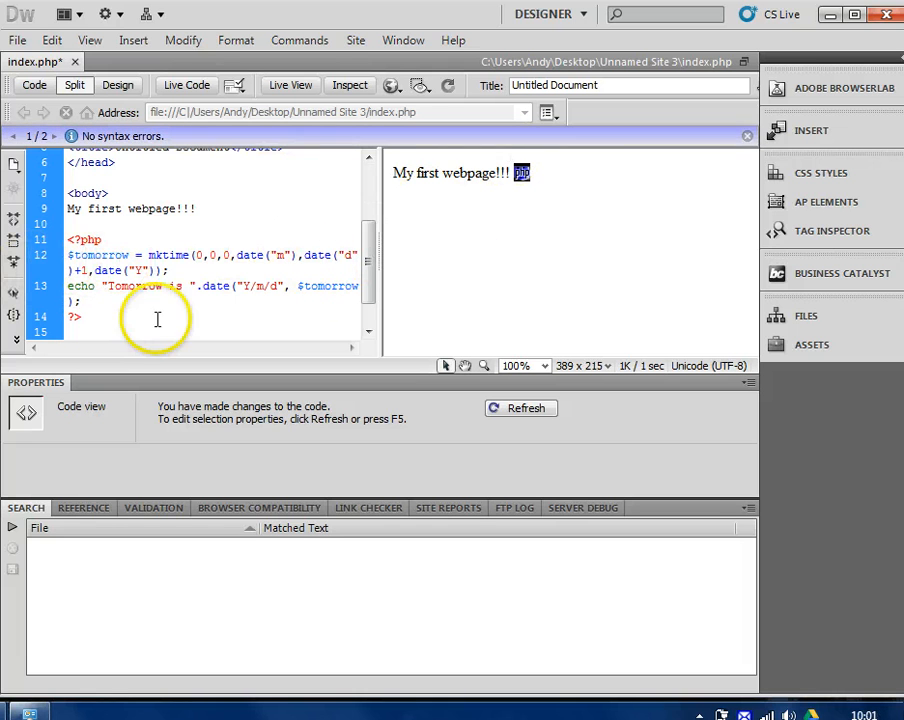
left_click(150, 265)
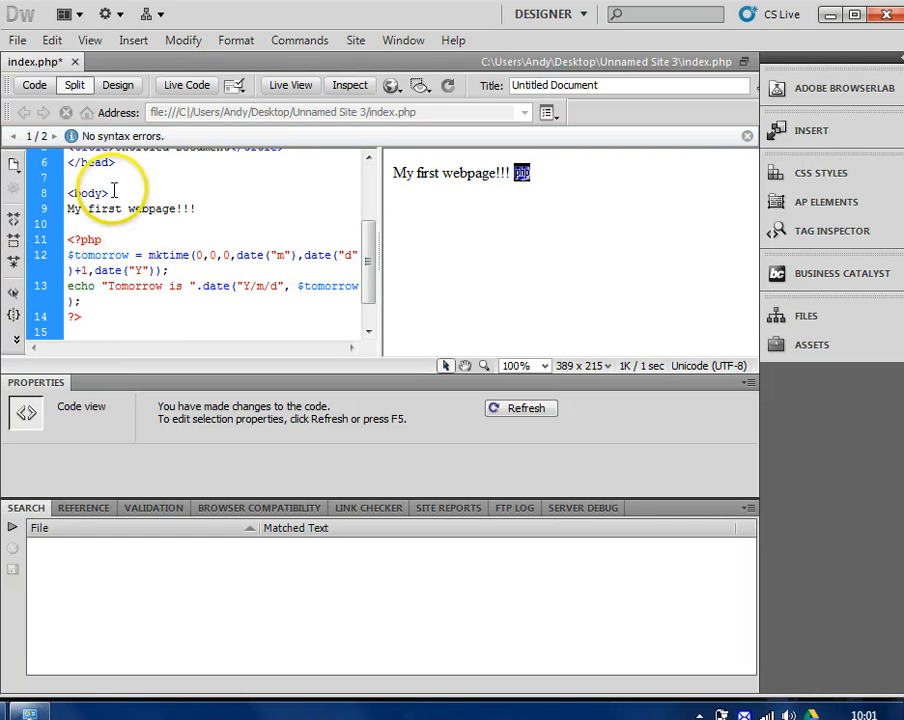
key("ctrl+s")
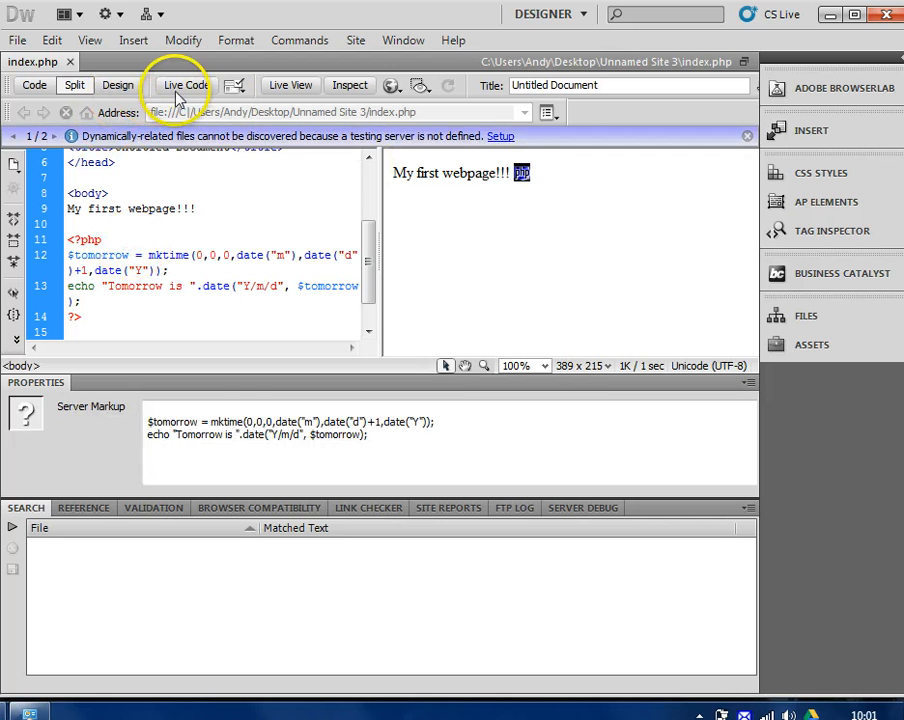
left_click(562, 170)
left_click(523, 174)
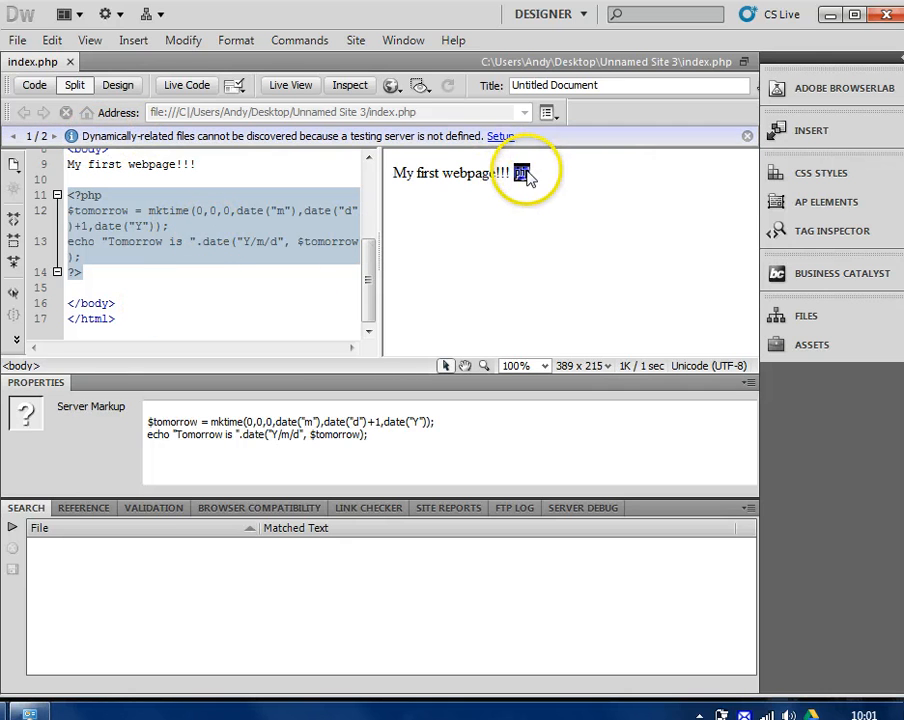
Put index.php and its dependent files onto the ictexample.freeiz.com server
left_click(782, 315)
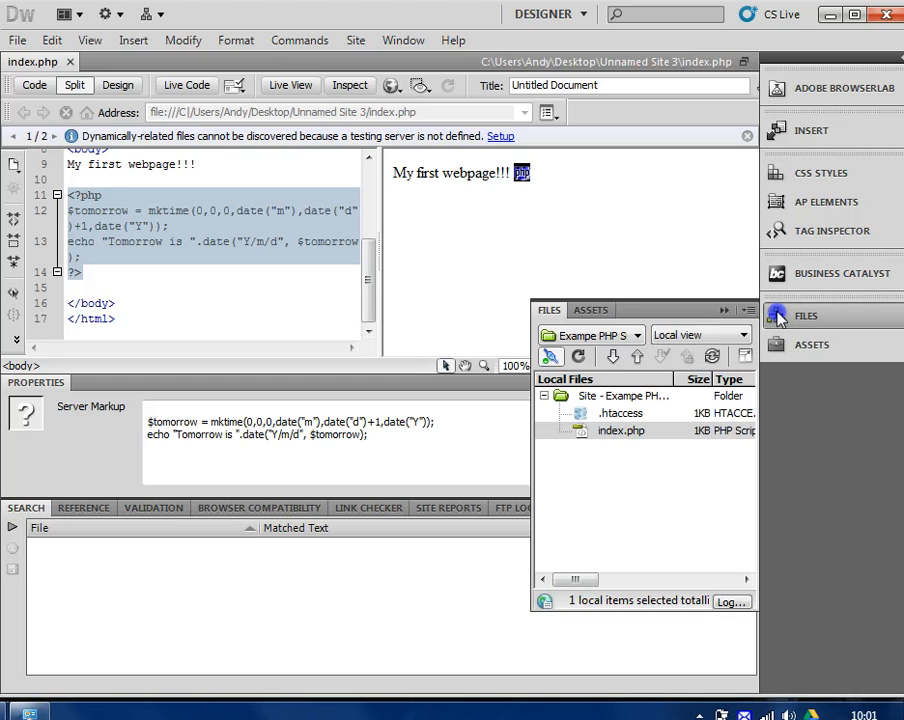
left_click(637, 368)
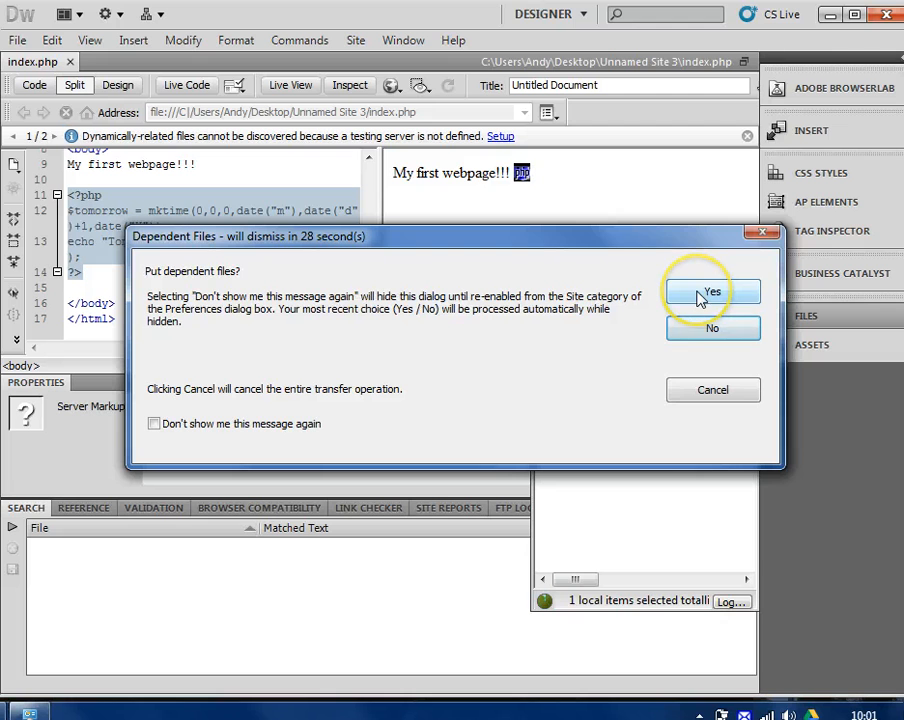
left_click(711, 292)
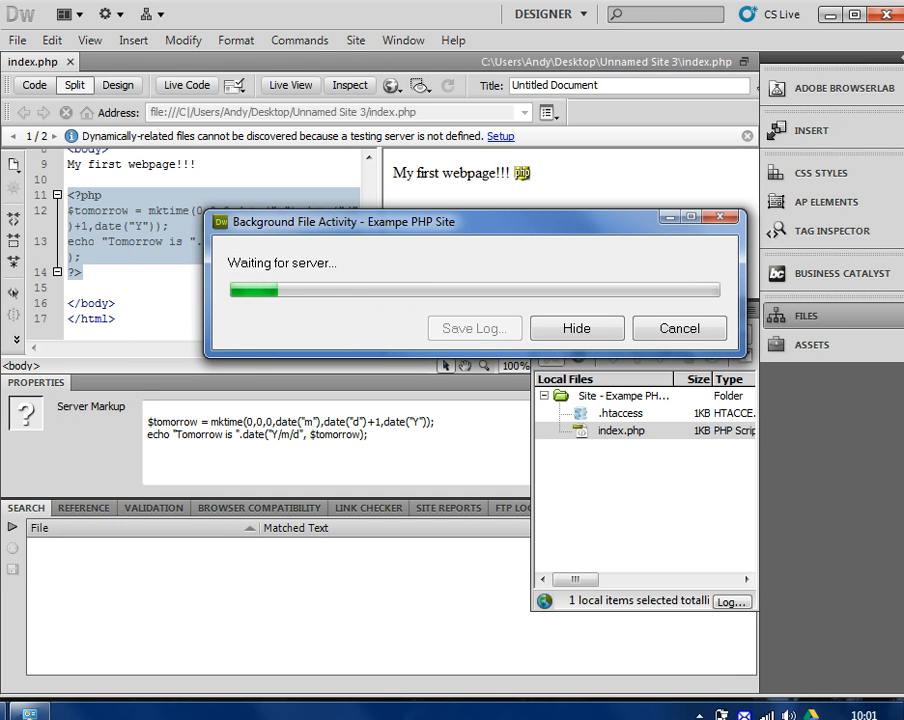
left_click(392, 86)
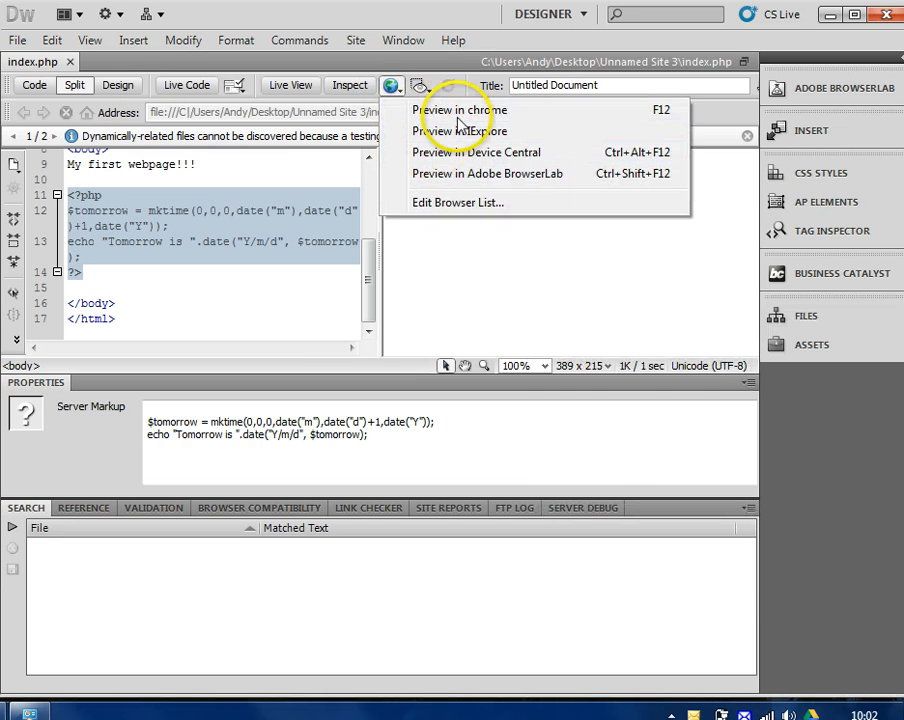
left_click(287, 238)
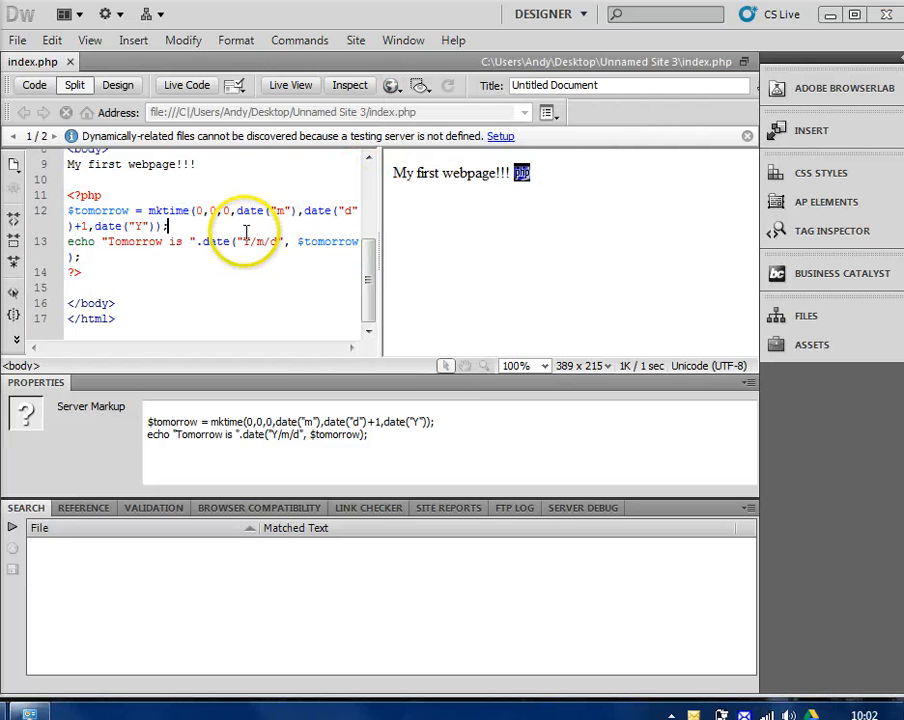
Bring Internet Explorer forward and reload ictexample.freeiz.com to fetch the uploaded page
mouse_move(60, 712)
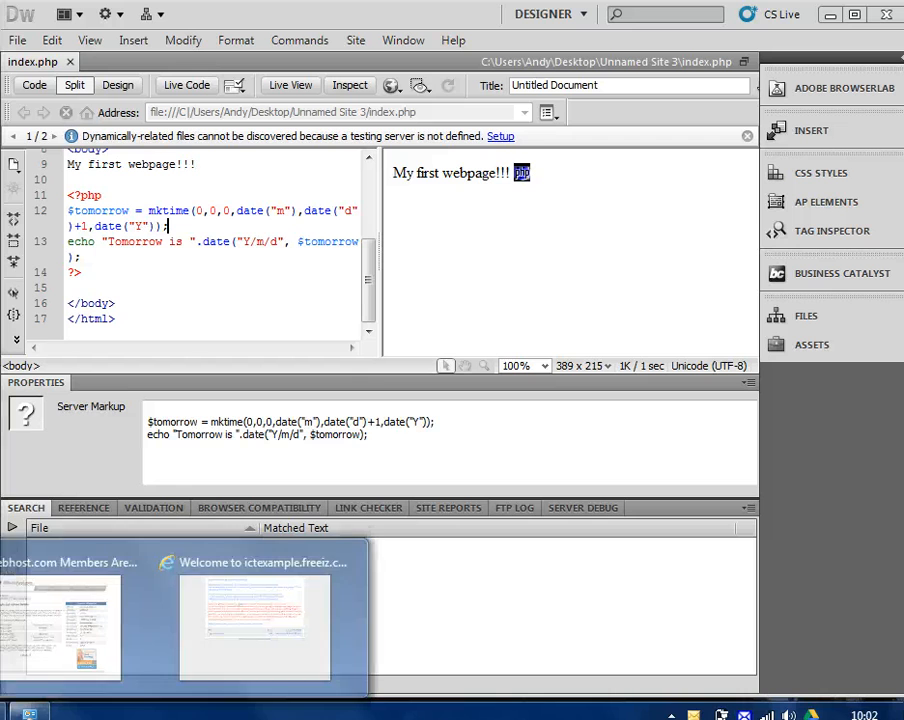
left_click(262, 592)
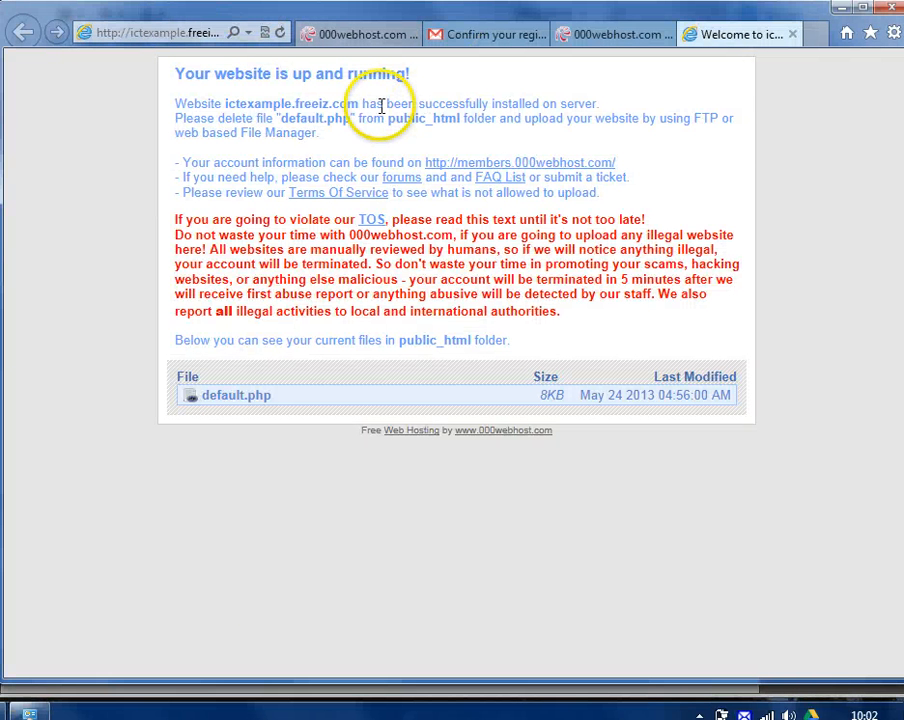
left_click(170, 34)
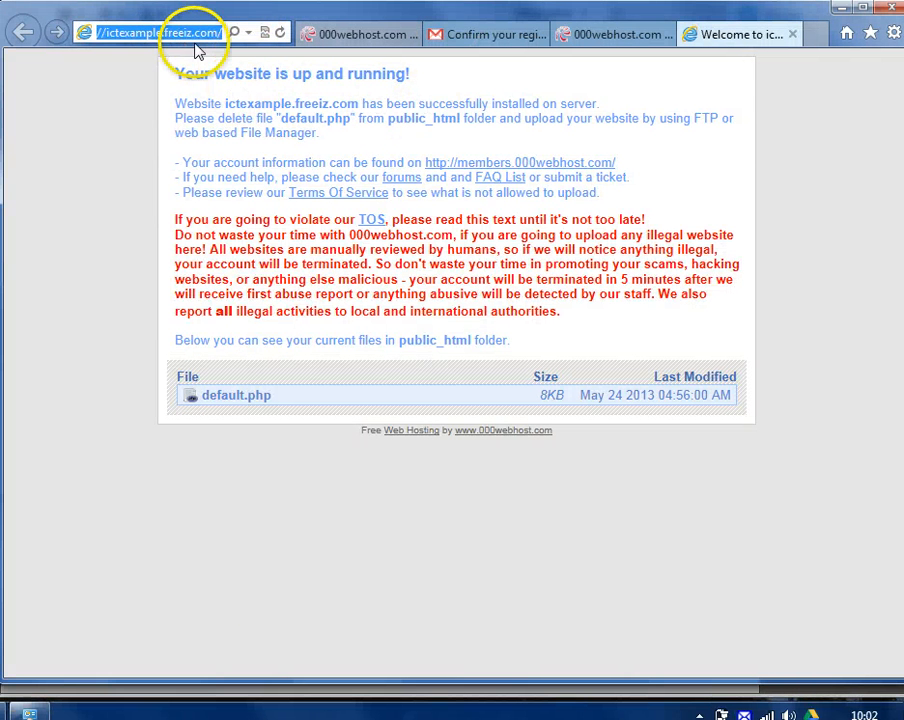
key("Return")
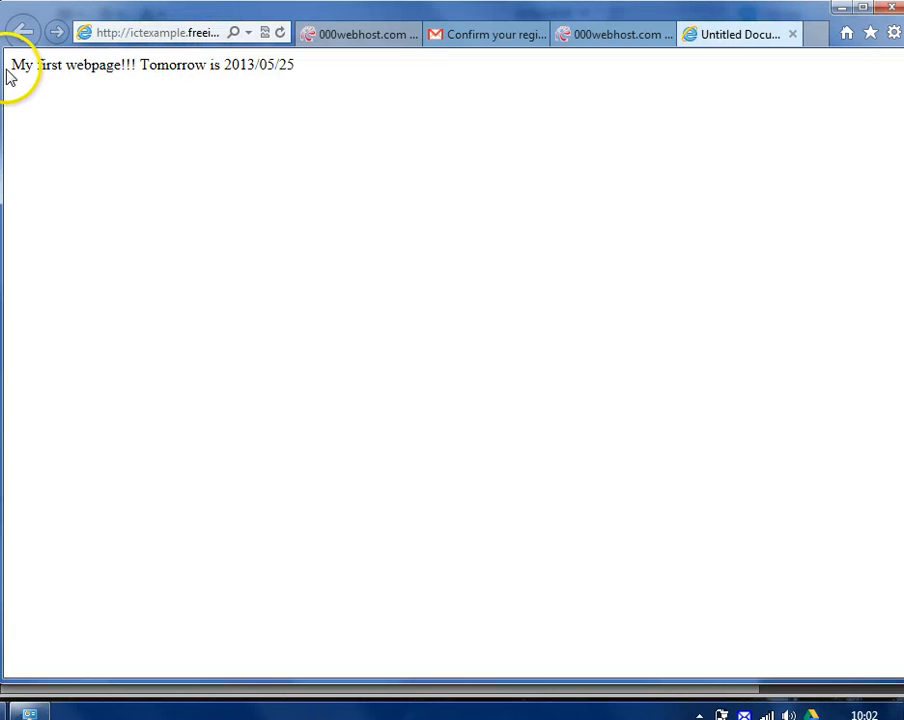
Highlight 'My first webpage!!!' and the 'Tomorrow is 2013/05/25' text on the live page
left_click_drag(10, 66, 115, 66)
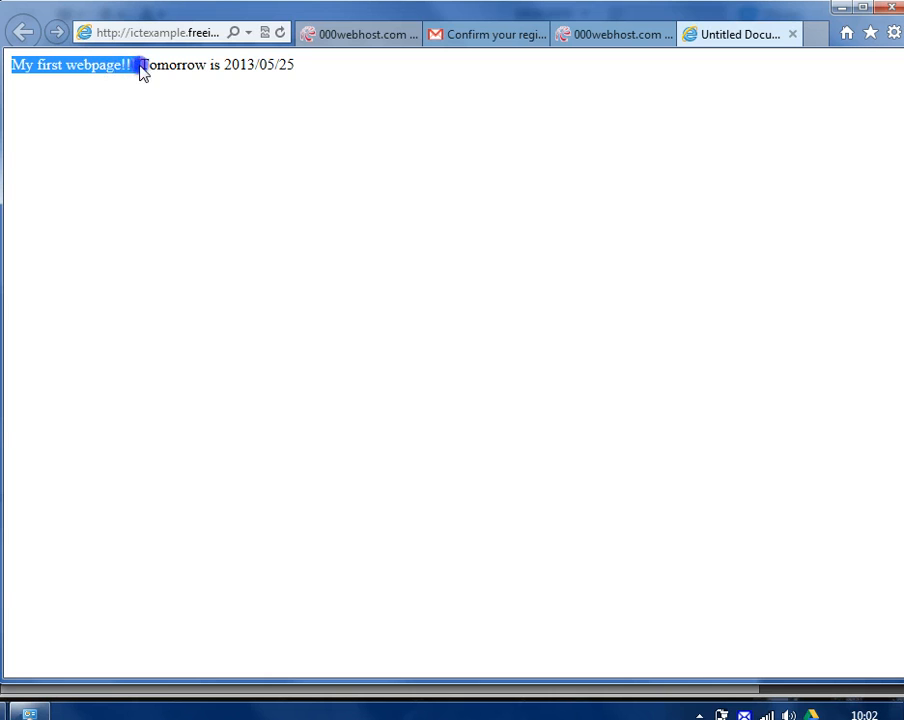
left_click(145, 66)
left_click_drag(238, 65, 323, 51)
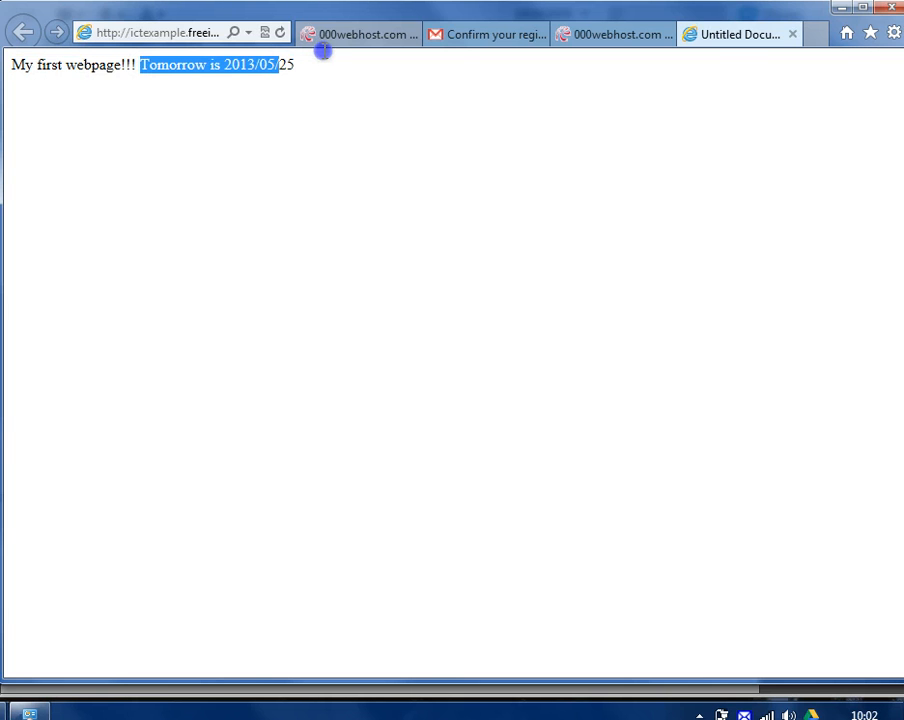
left_click(308, 66)
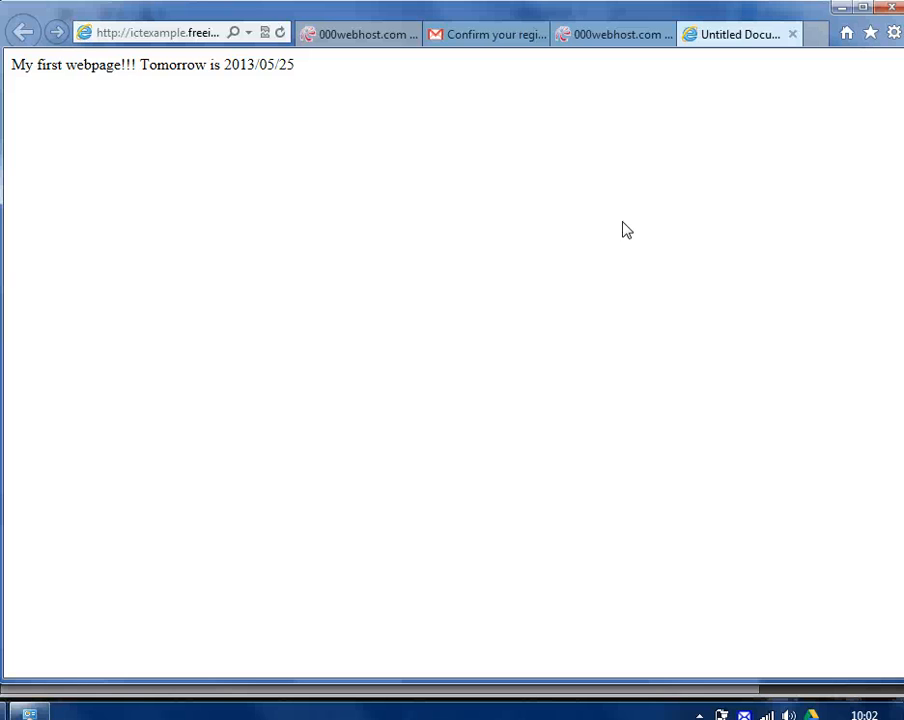
left_click(686, 156)
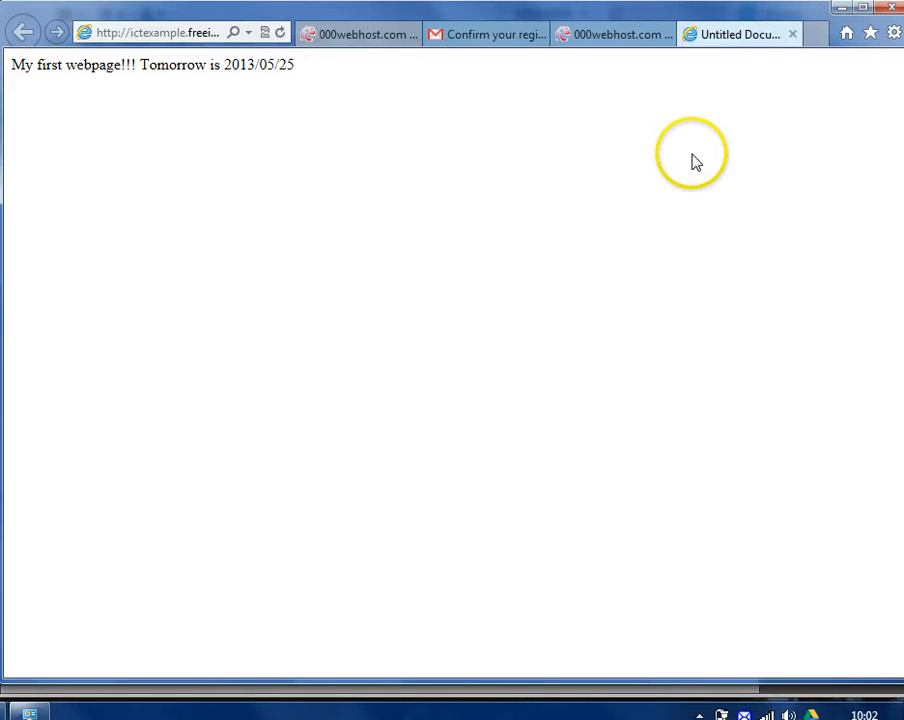